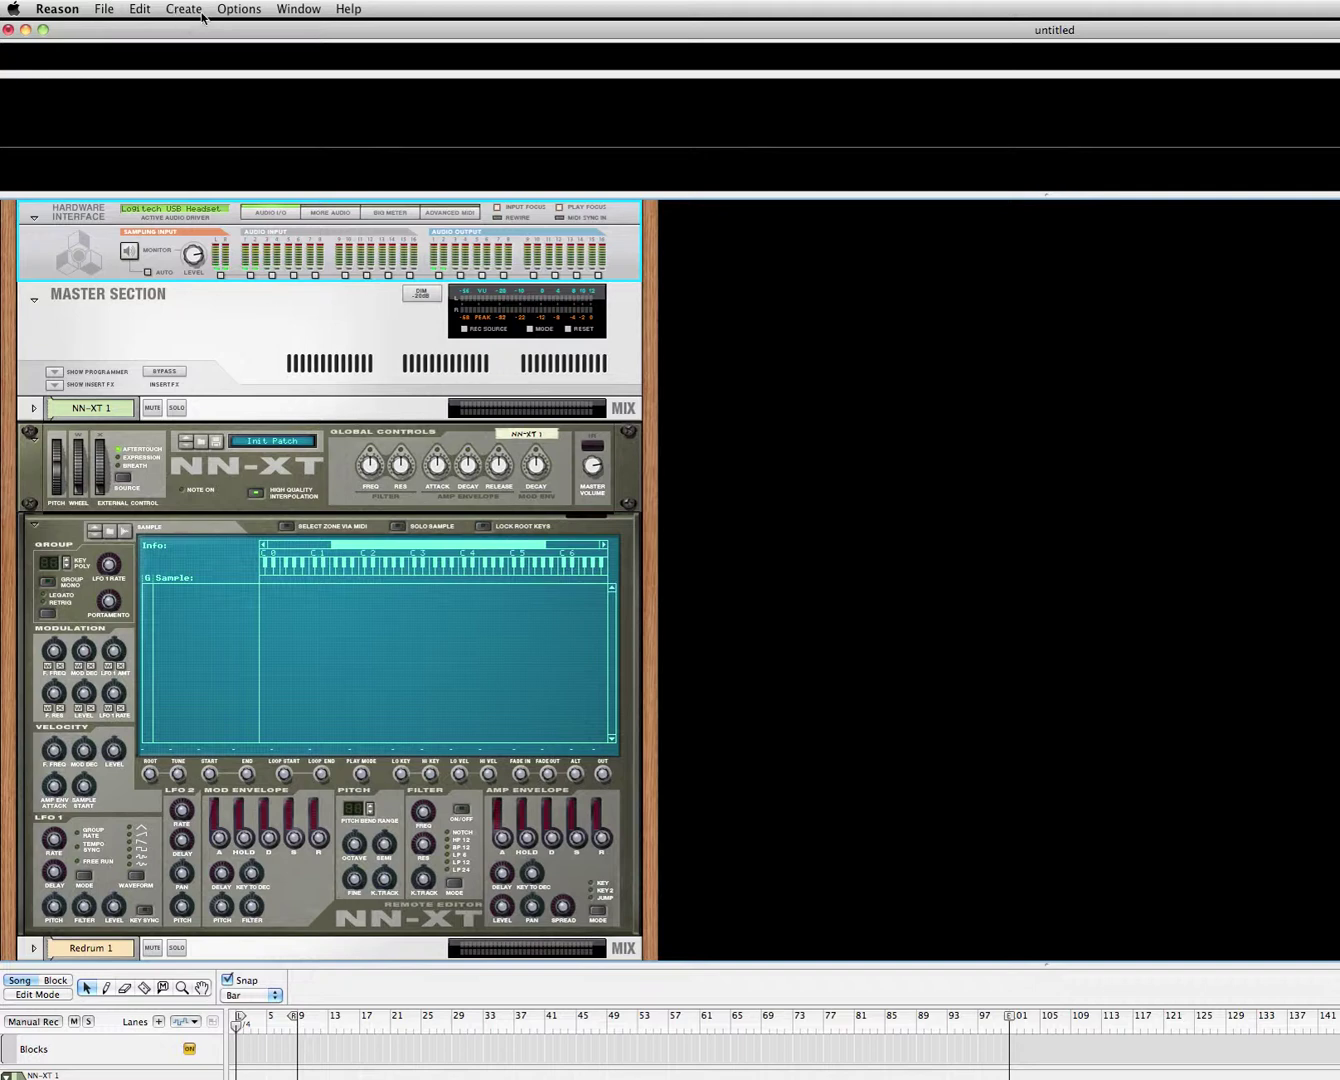
Step: Choose Logitech USB Headset as the audio device in the audio preferences
{"action": "left_click", "coordinate": [301, 14]}
{"action": "left_click", "coordinate": [165, 72]}
{"action": "left_click", "coordinate": [83, 9]}
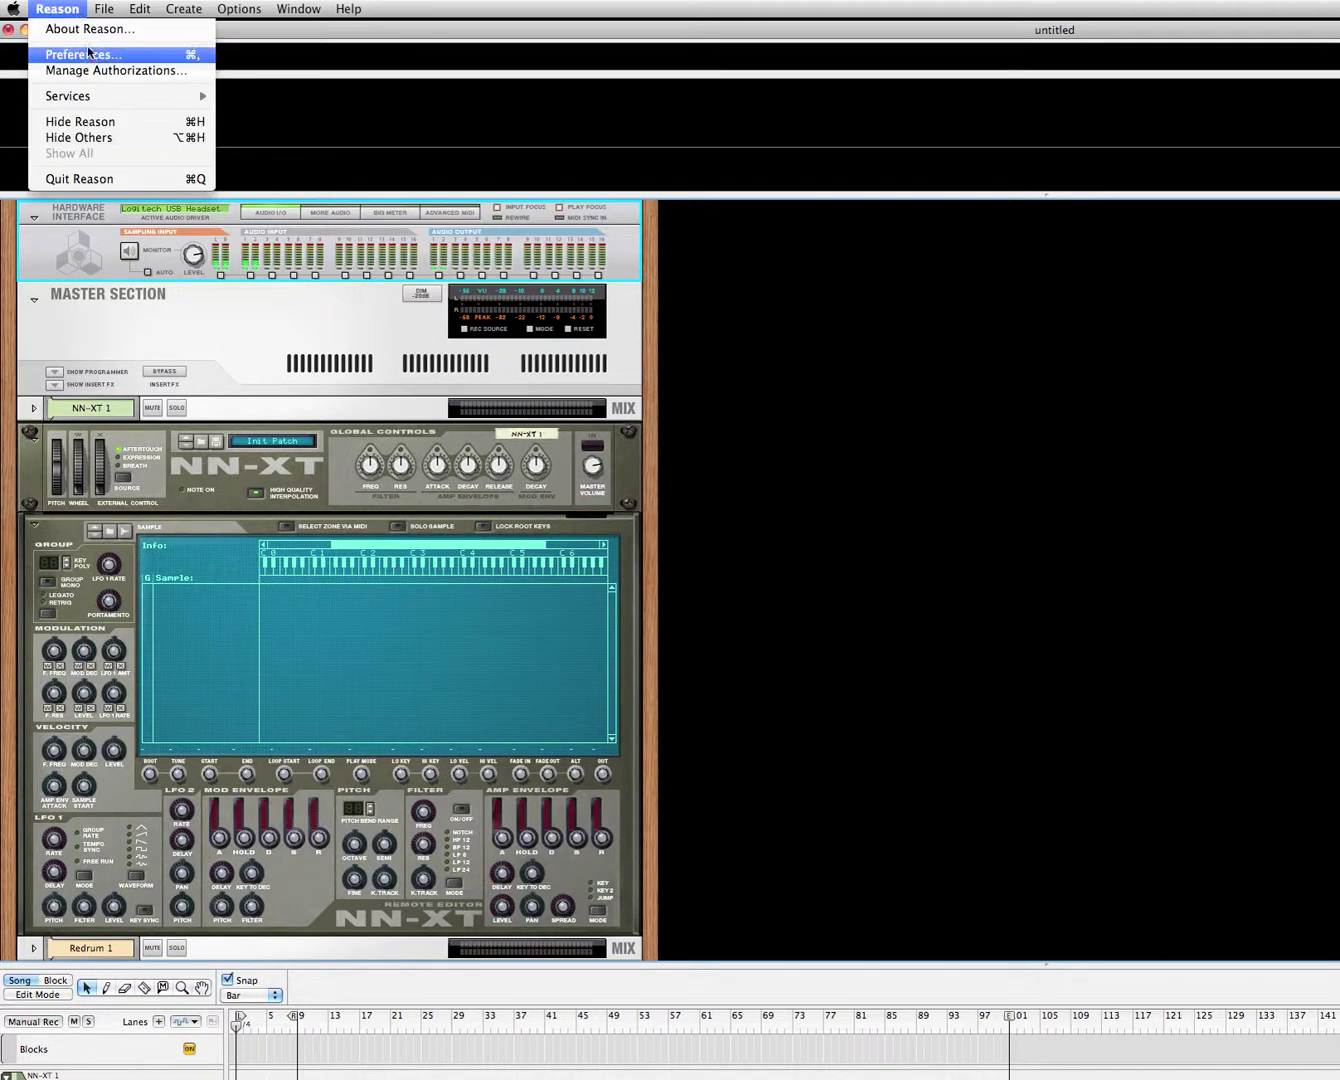
{"action": "left_click", "coordinate": [88, 55]}
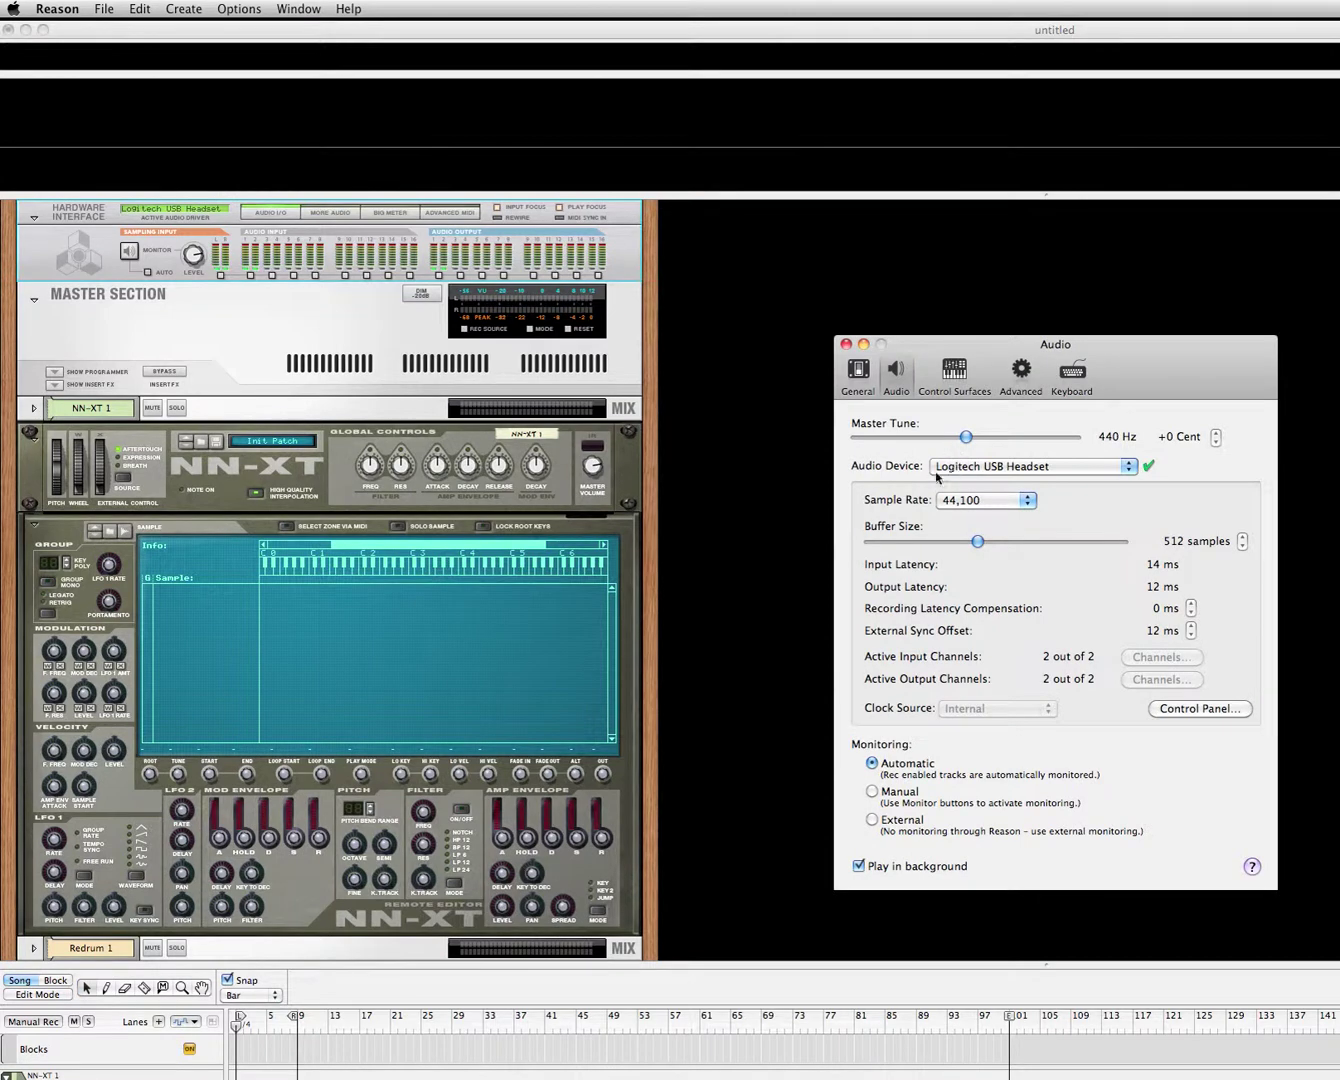
{"action": "left_click", "coordinate": [857, 371]}
{"action": "left_click", "coordinate": [897, 371]}
{"action": "left_click", "coordinate": [1019, 468]}
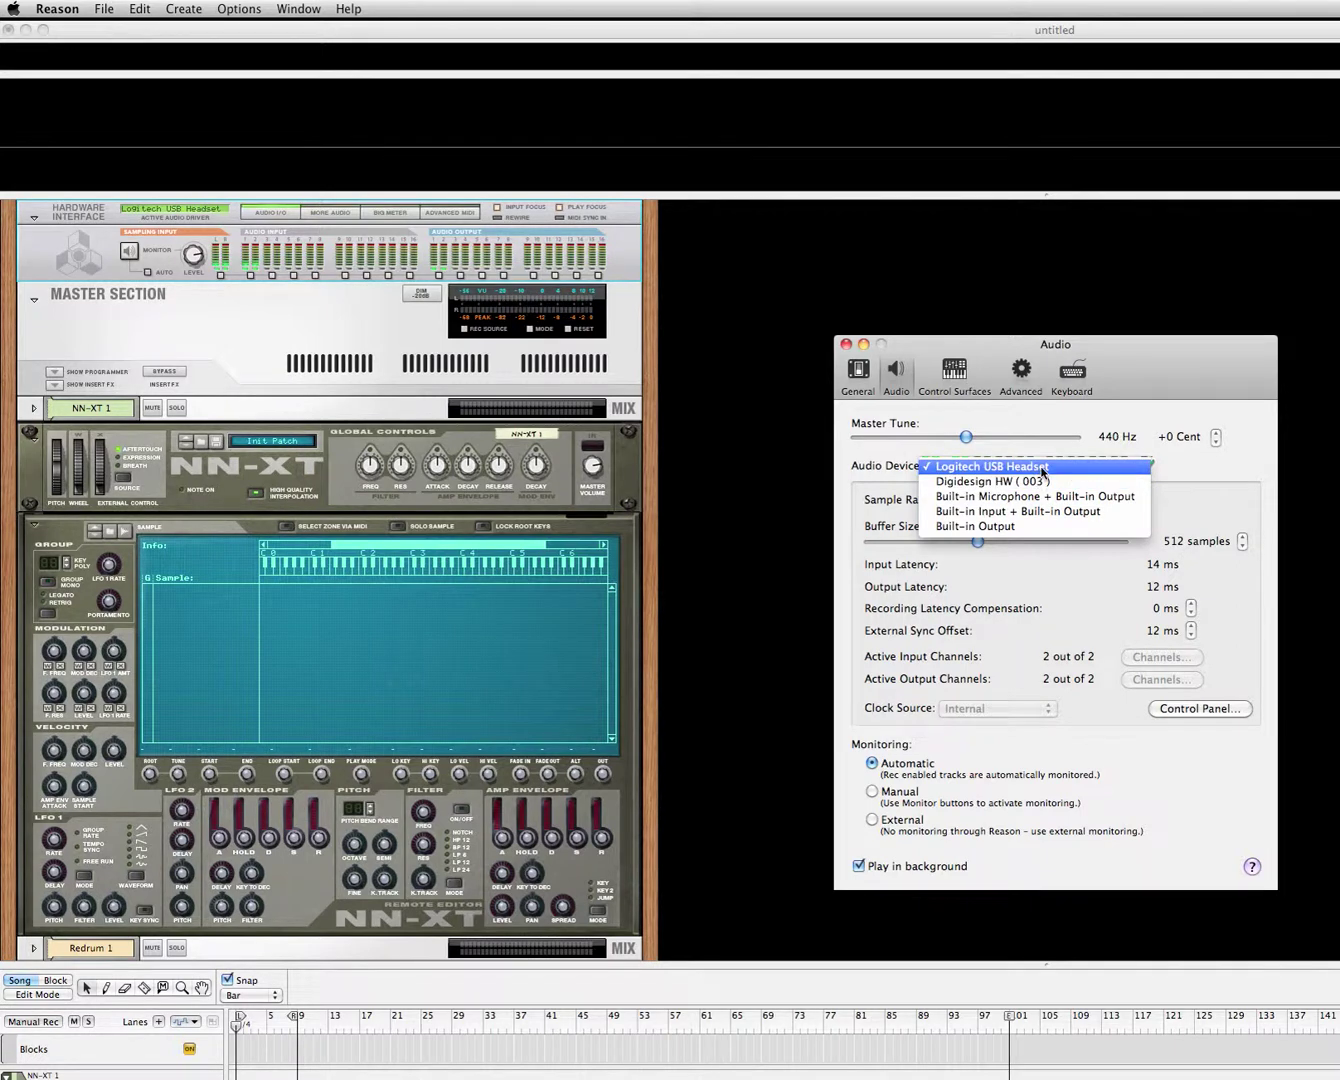
{"action": "left_click", "coordinate": [1041, 468]}
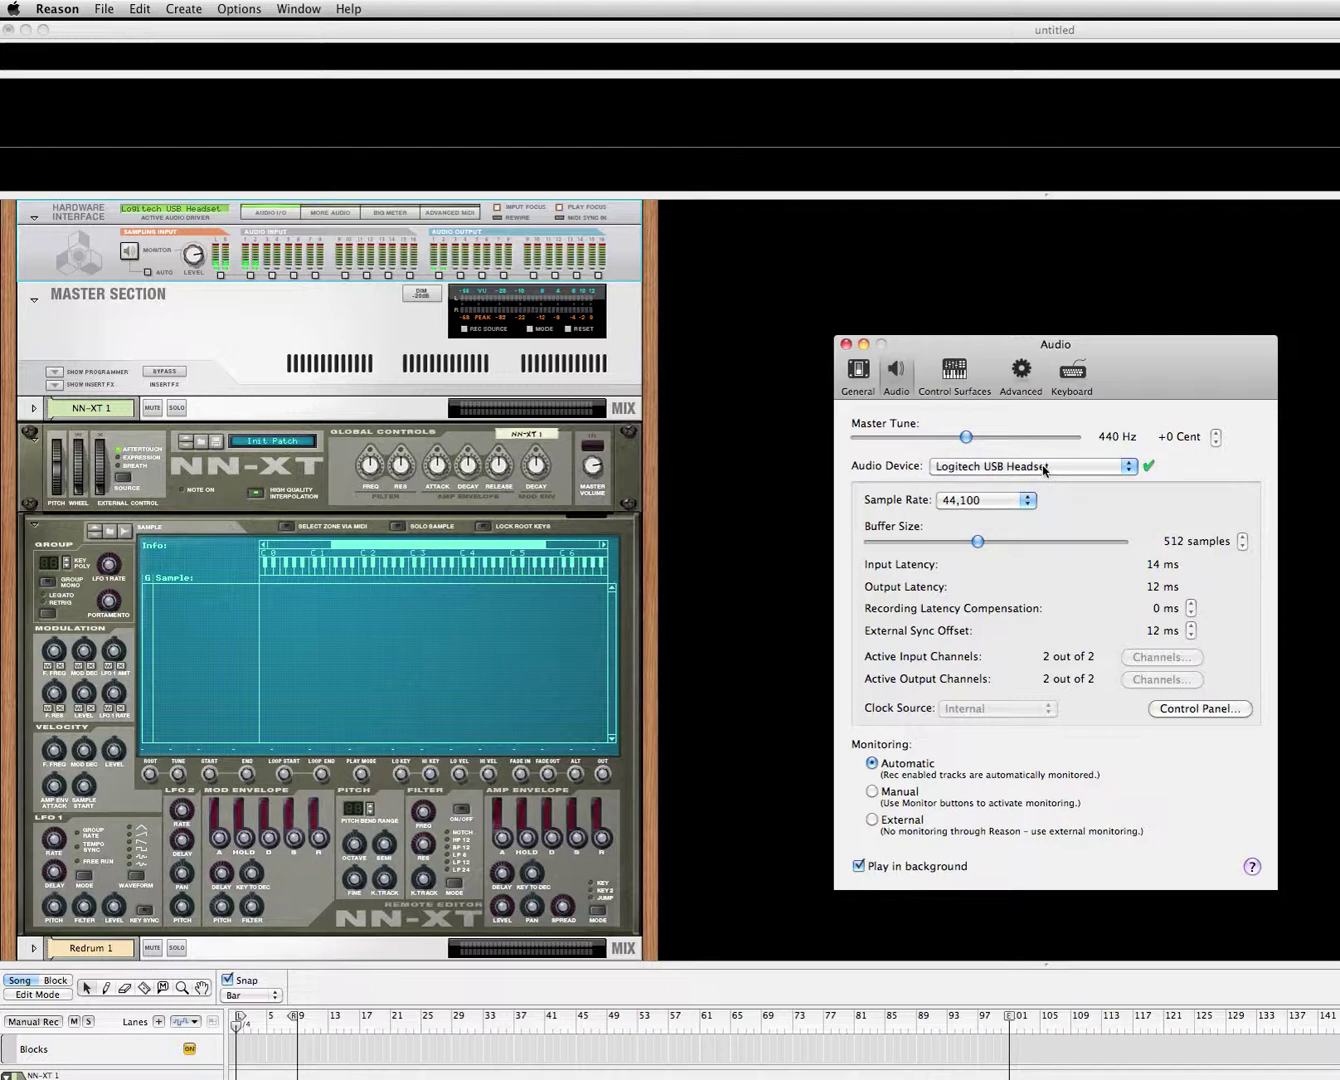
{"action": "left_click", "coordinate": [846, 344]}
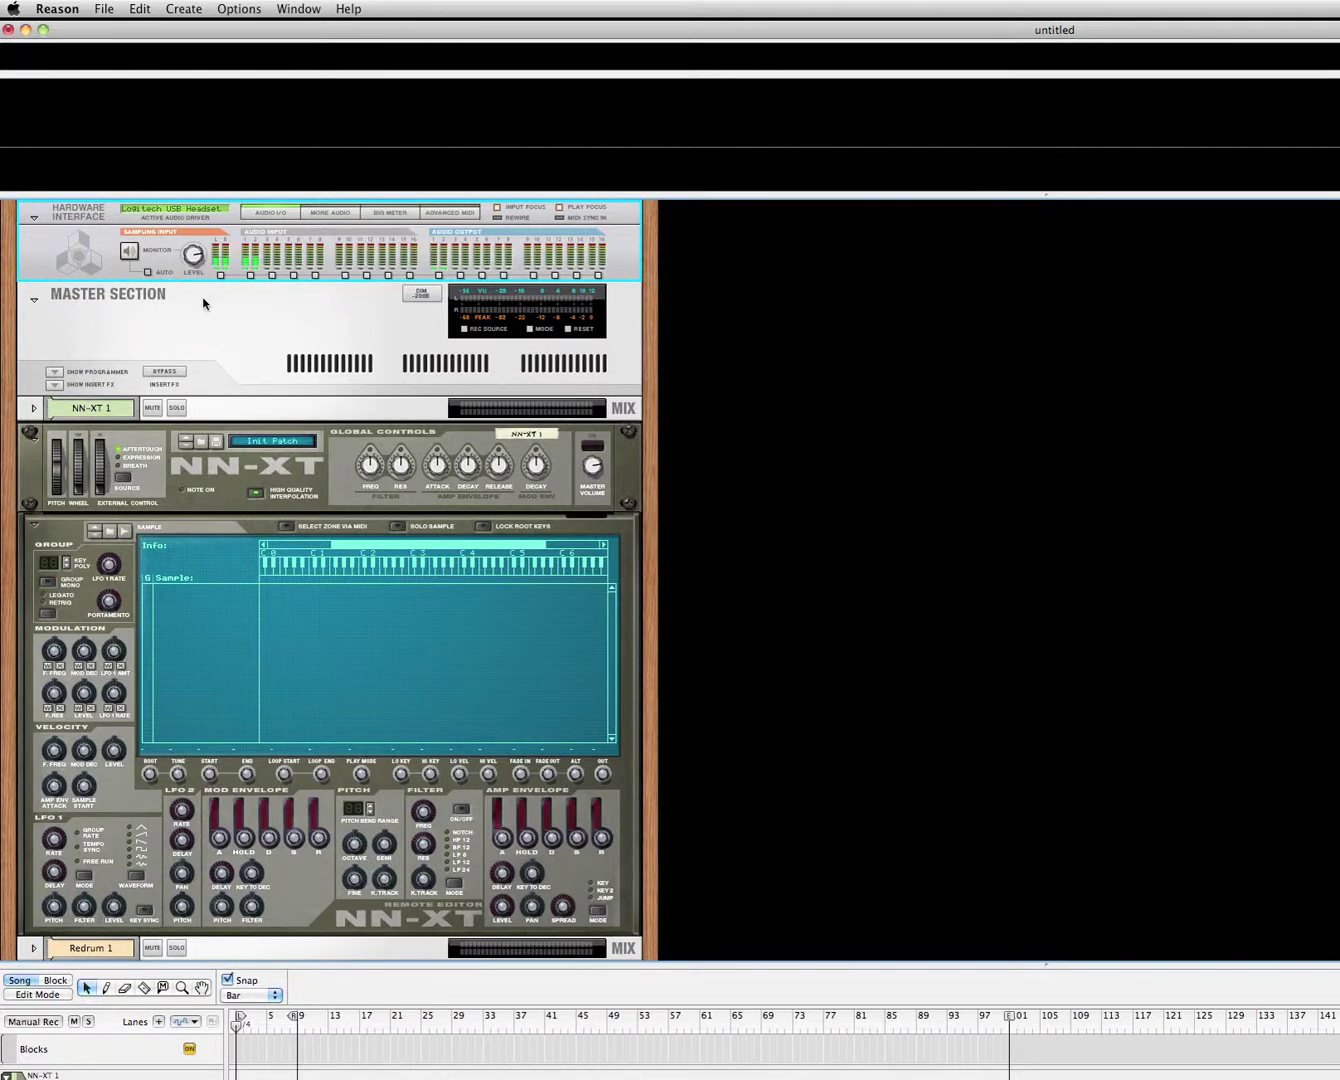
Step: Inspect the sampling input cabling on the rack's rear and show the Big Meter on the hardware interface
{"action": "key", "text": "Tab"}
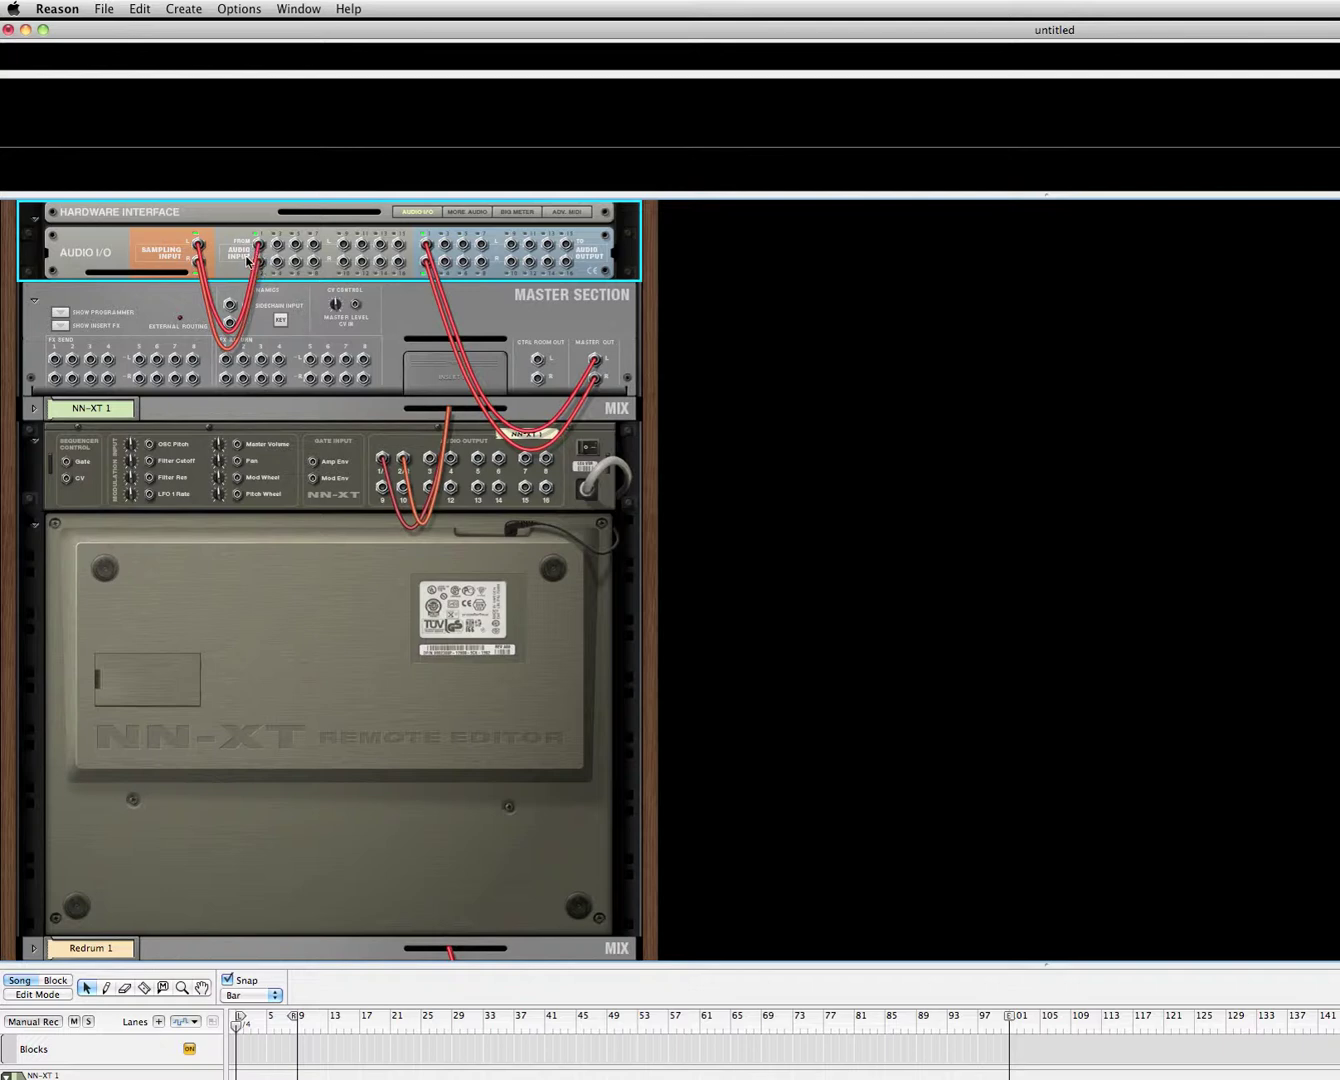
{"action": "key", "text": "Tab"}
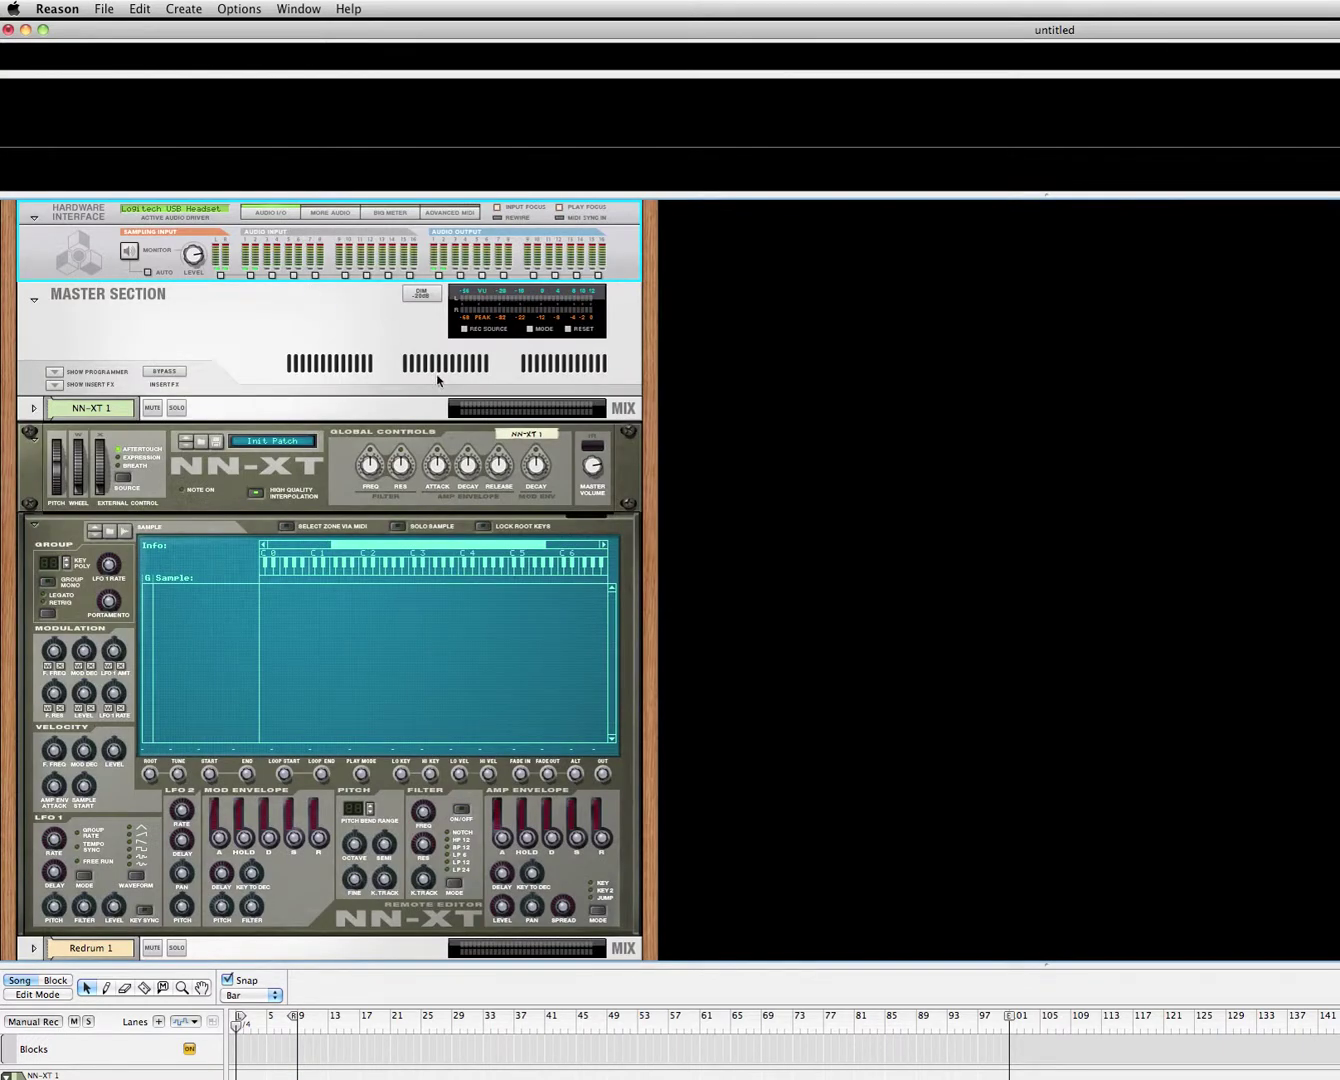
{"action": "left_click", "coordinate": [375, 215]}
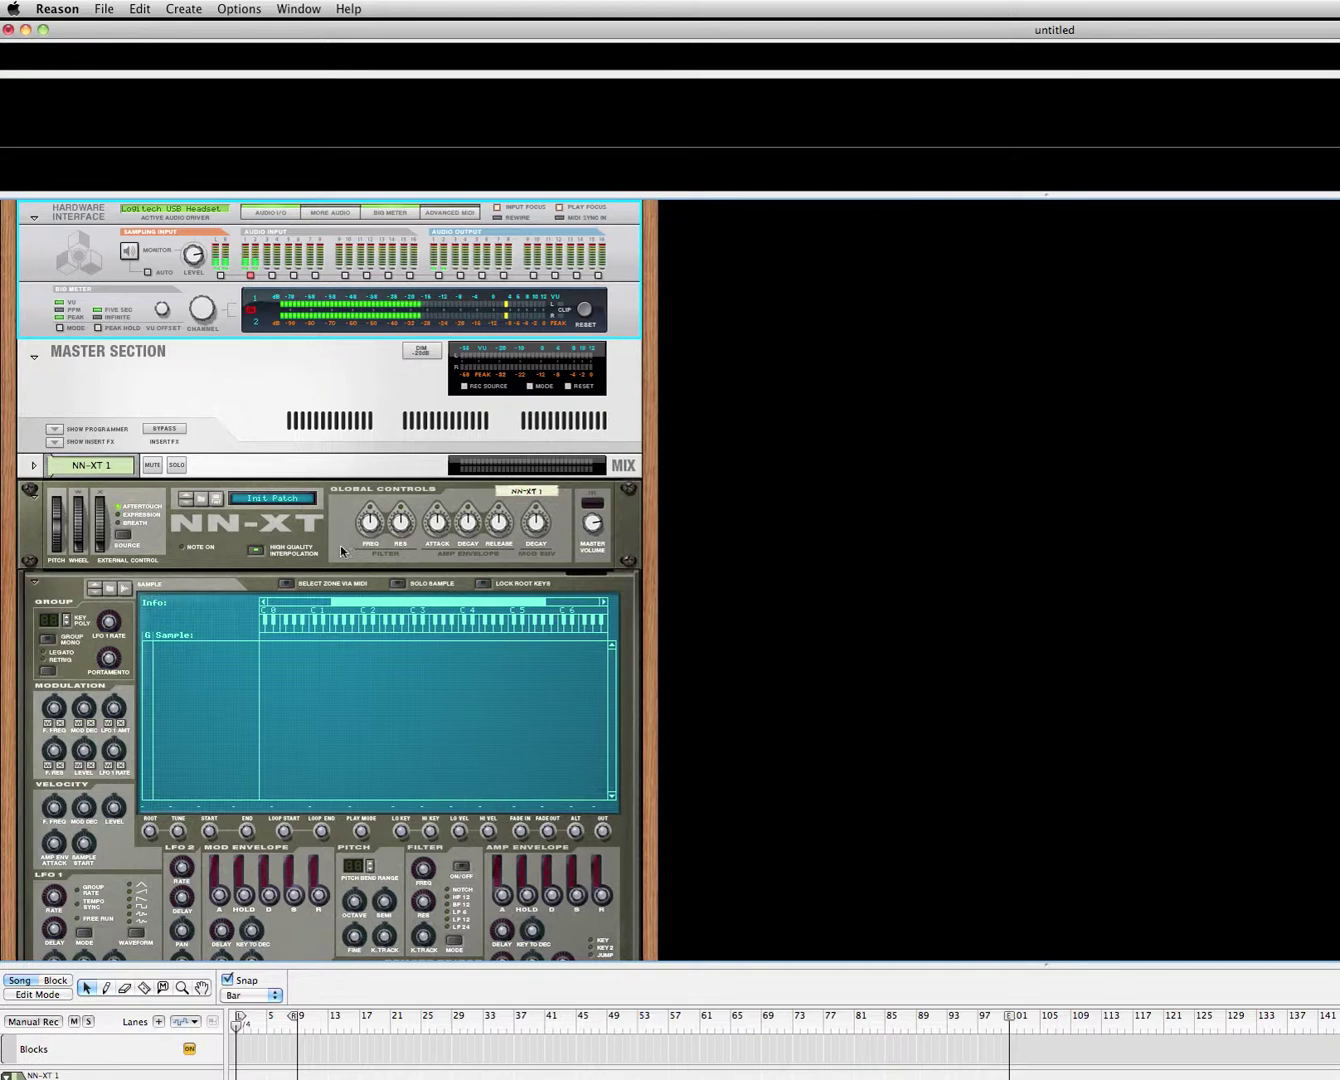
Step: Show the Tool Window with the song samples and record a short new sample there
{"action": "left_click", "coordinate": [296, 10]}
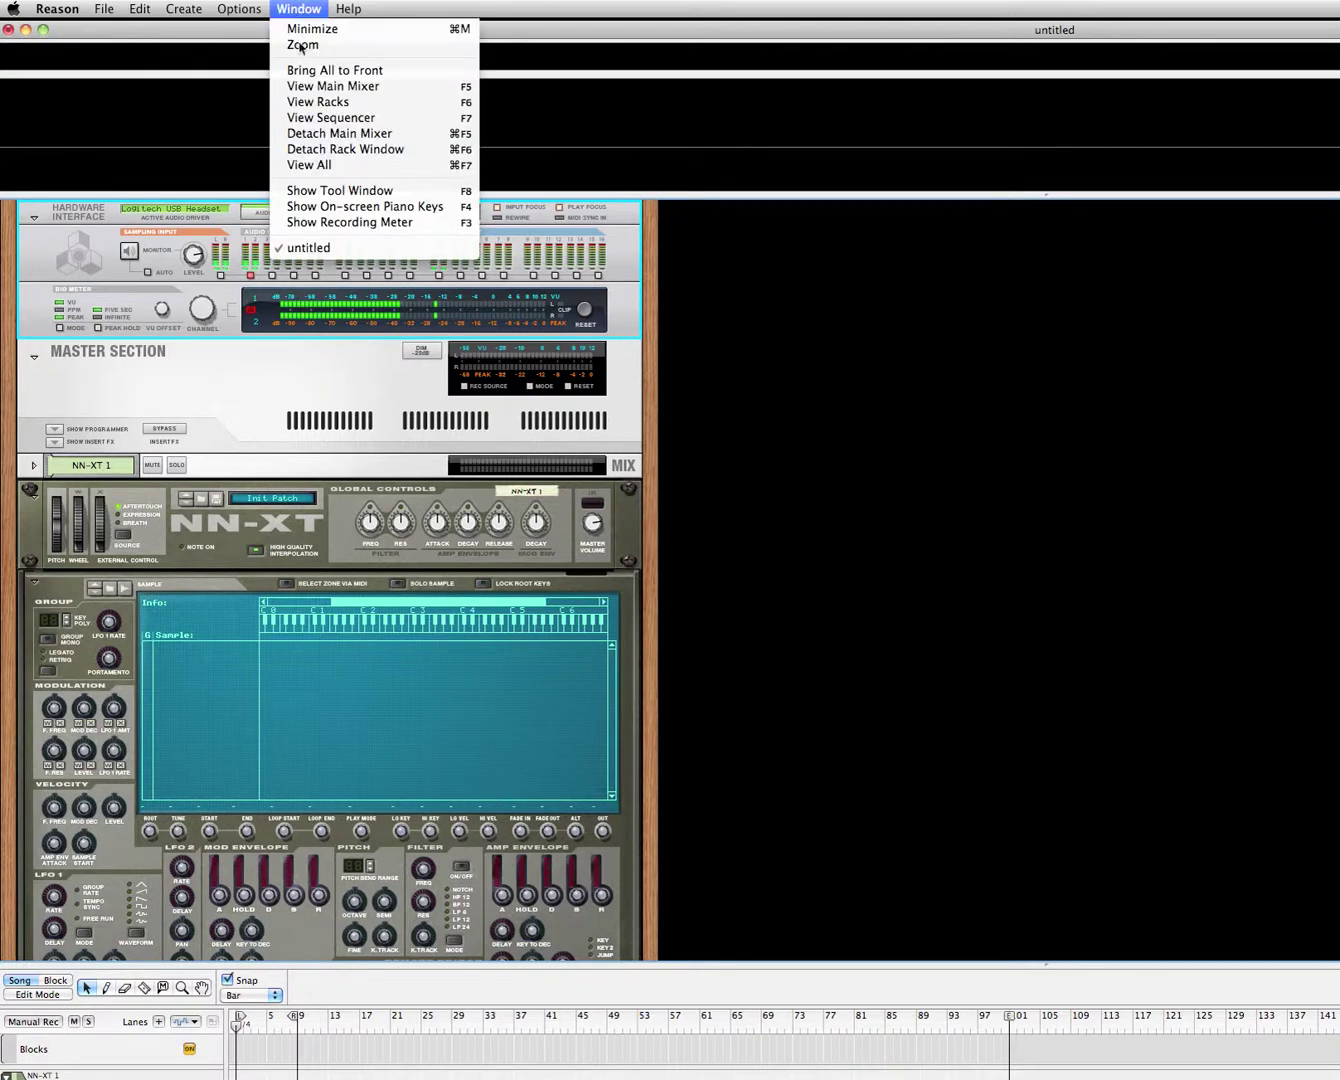
{"action": "left_click", "coordinate": [320, 190]}
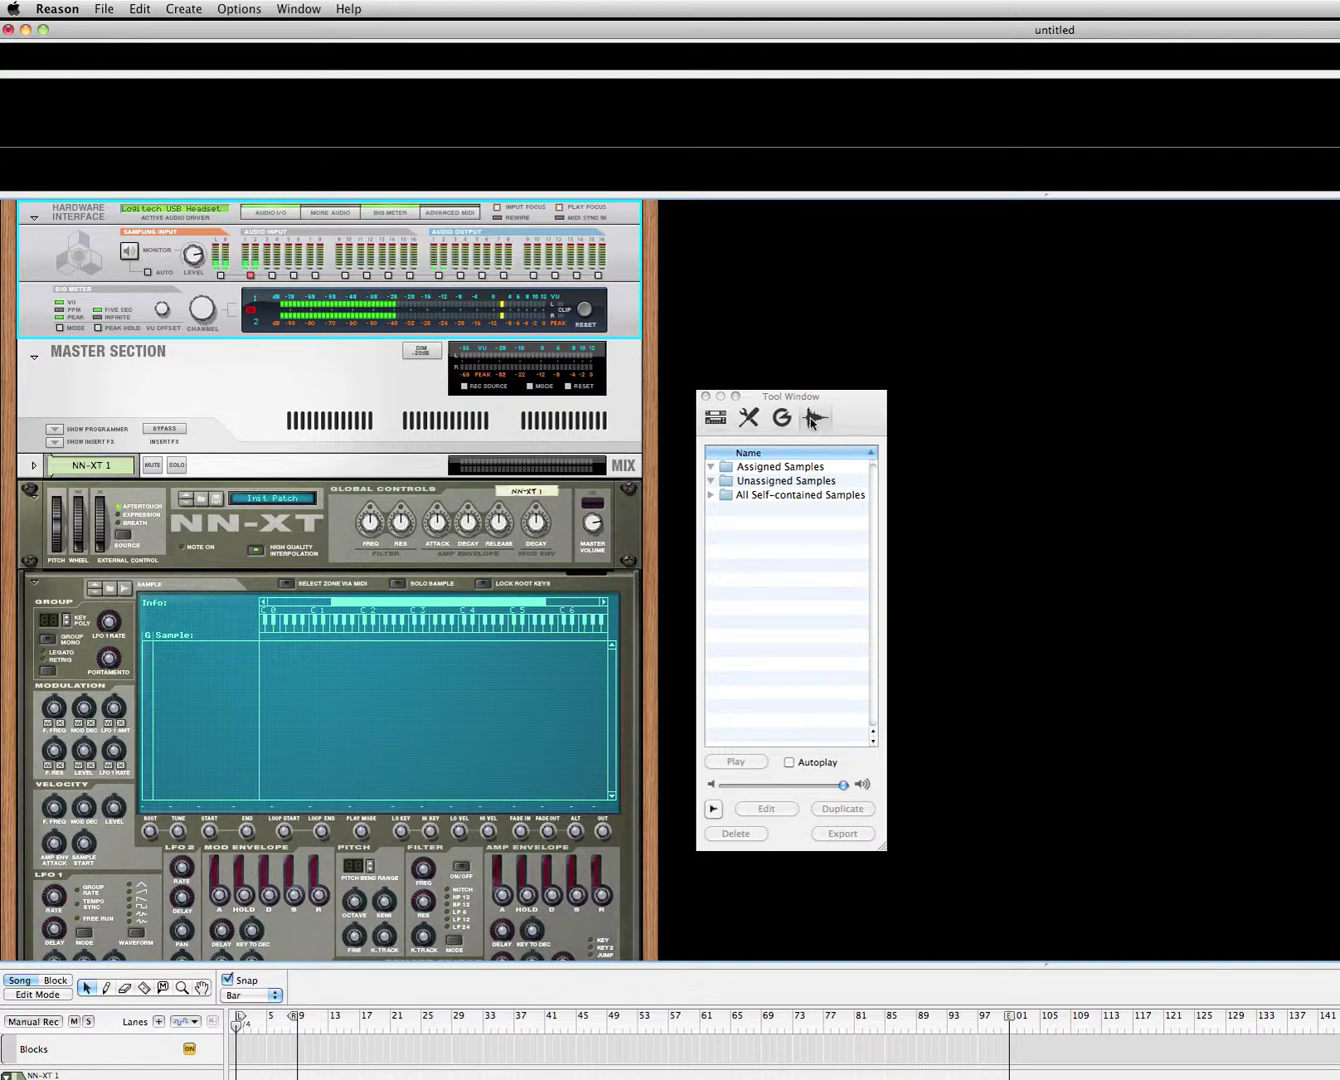
{"action": "left_click", "coordinate": [713, 810]}
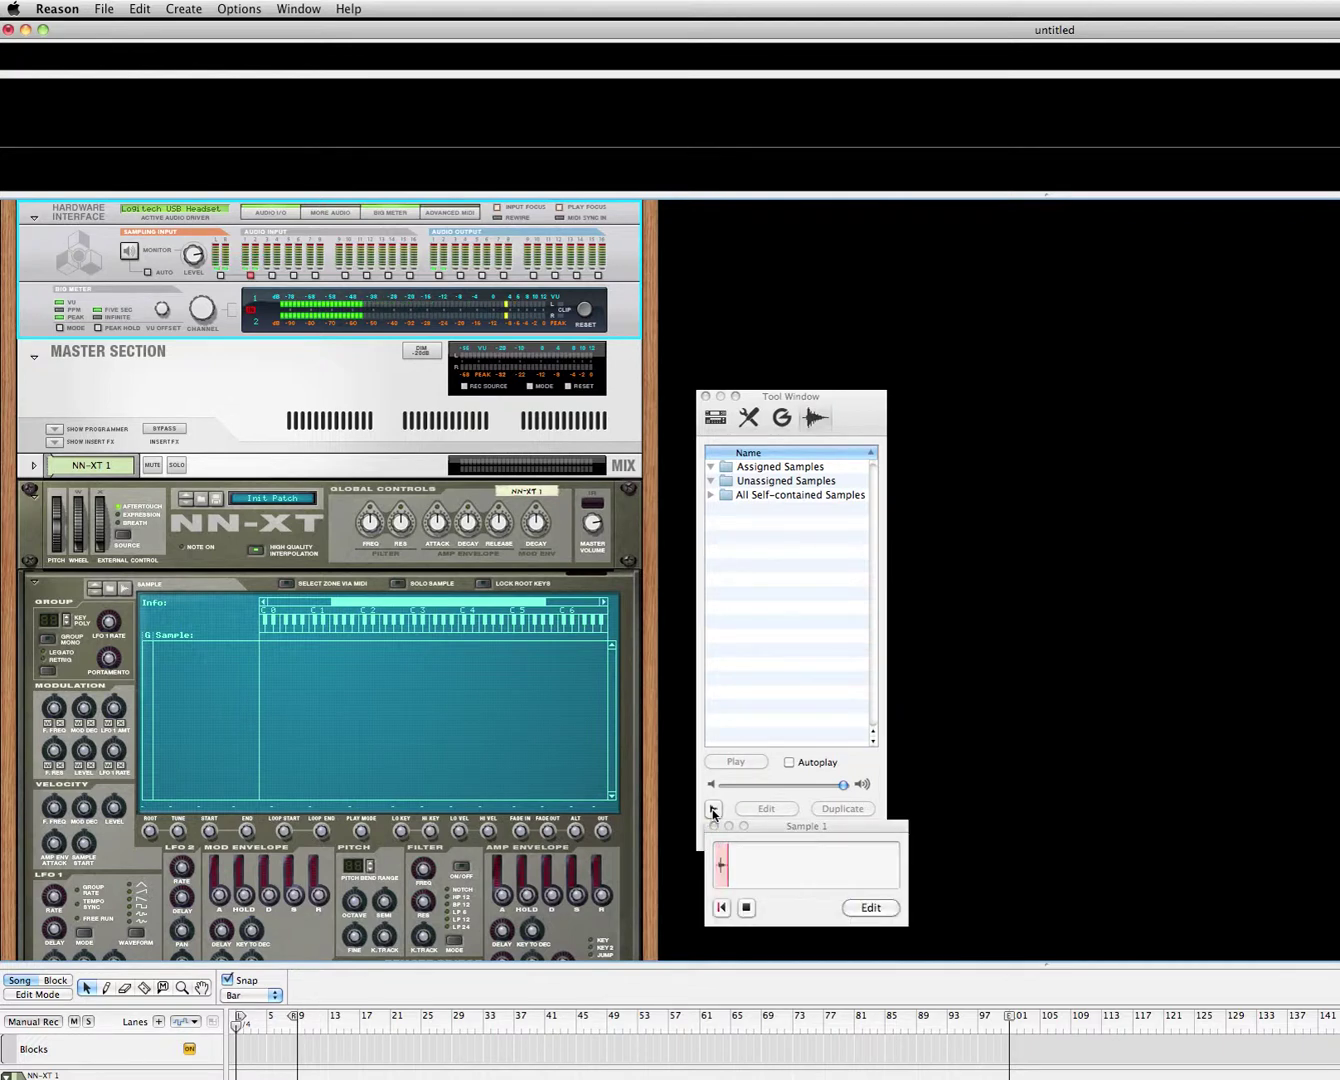
{"action": "left_click", "coordinate": [747, 906]}
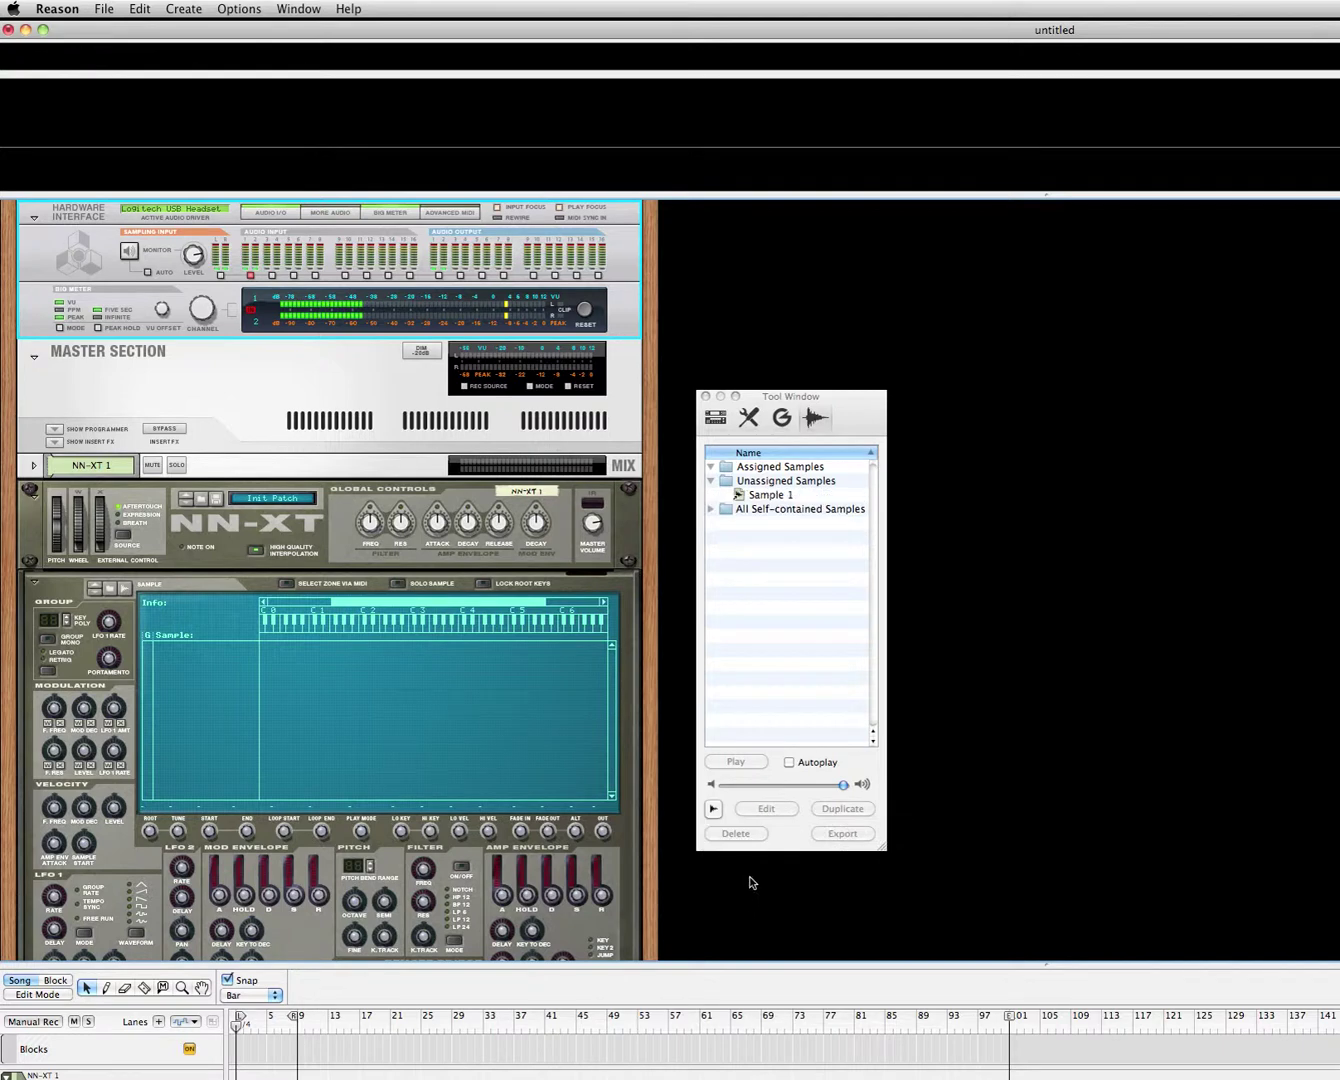
Step: Open Sample 1 for editing and crop it to the spoken part, from about 0.55 to 1.5 seconds
{"action": "double_click", "coordinate": [765, 496]}
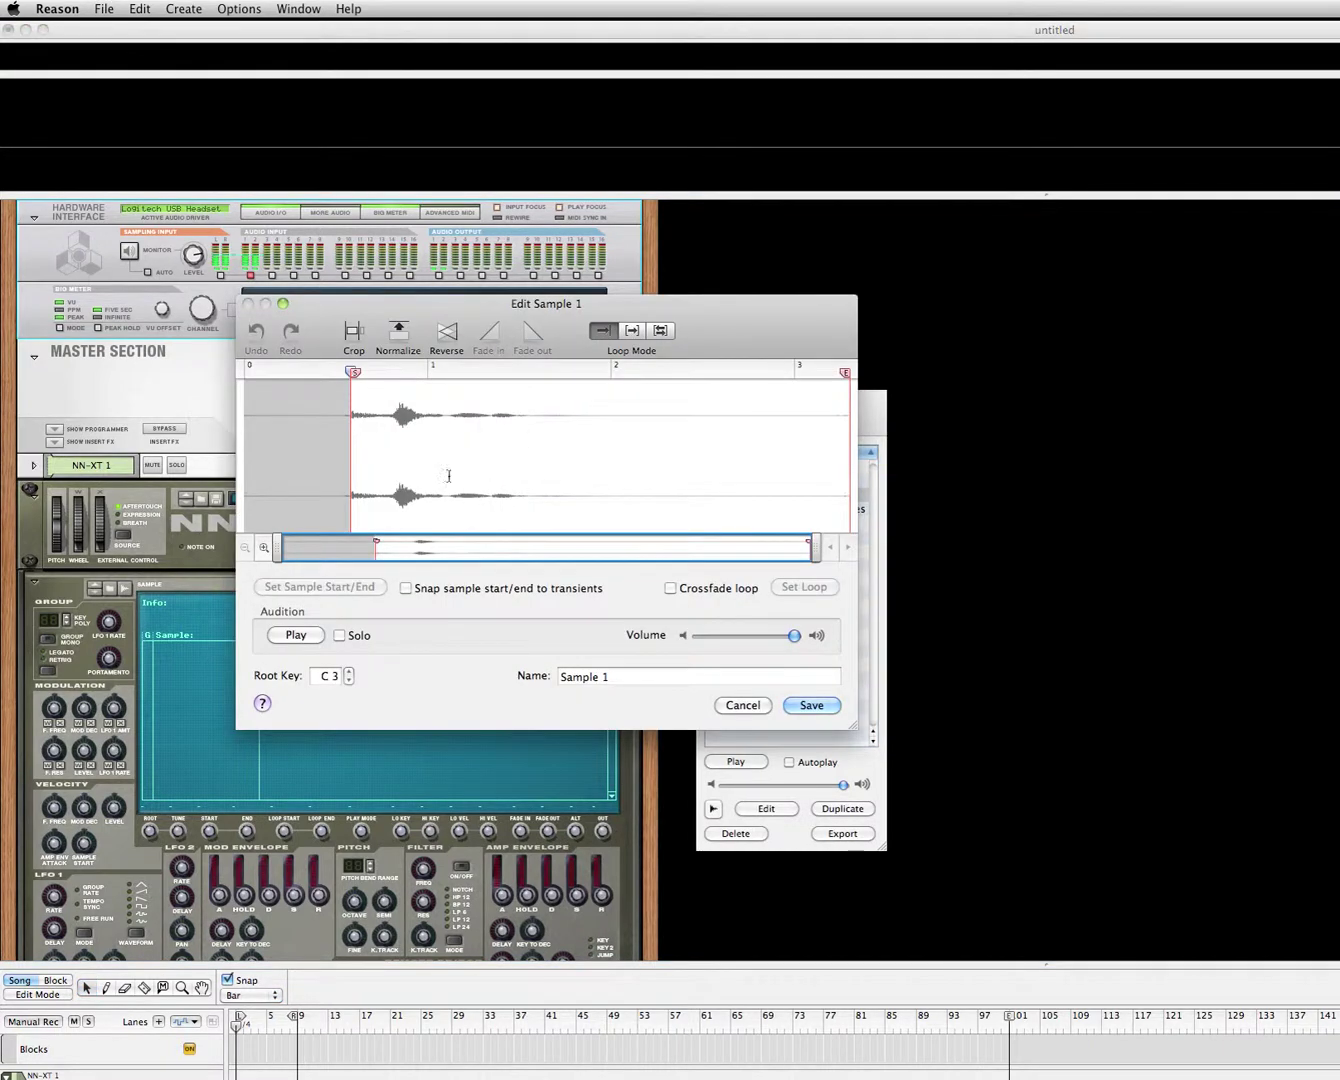
{"action": "mouse_move", "coordinate": [346, 372]}
{"action": "left_mouse_down"}
{"action": "mouse_move", "coordinate": [292, 376]}
{"action": "mouse_move", "coordinate": [346, 372]}
{"action": "left_mouse_up"}
{"action": "left_click_drag", "start_coordinate": [845, 372], "coordinate": [518, 390]}
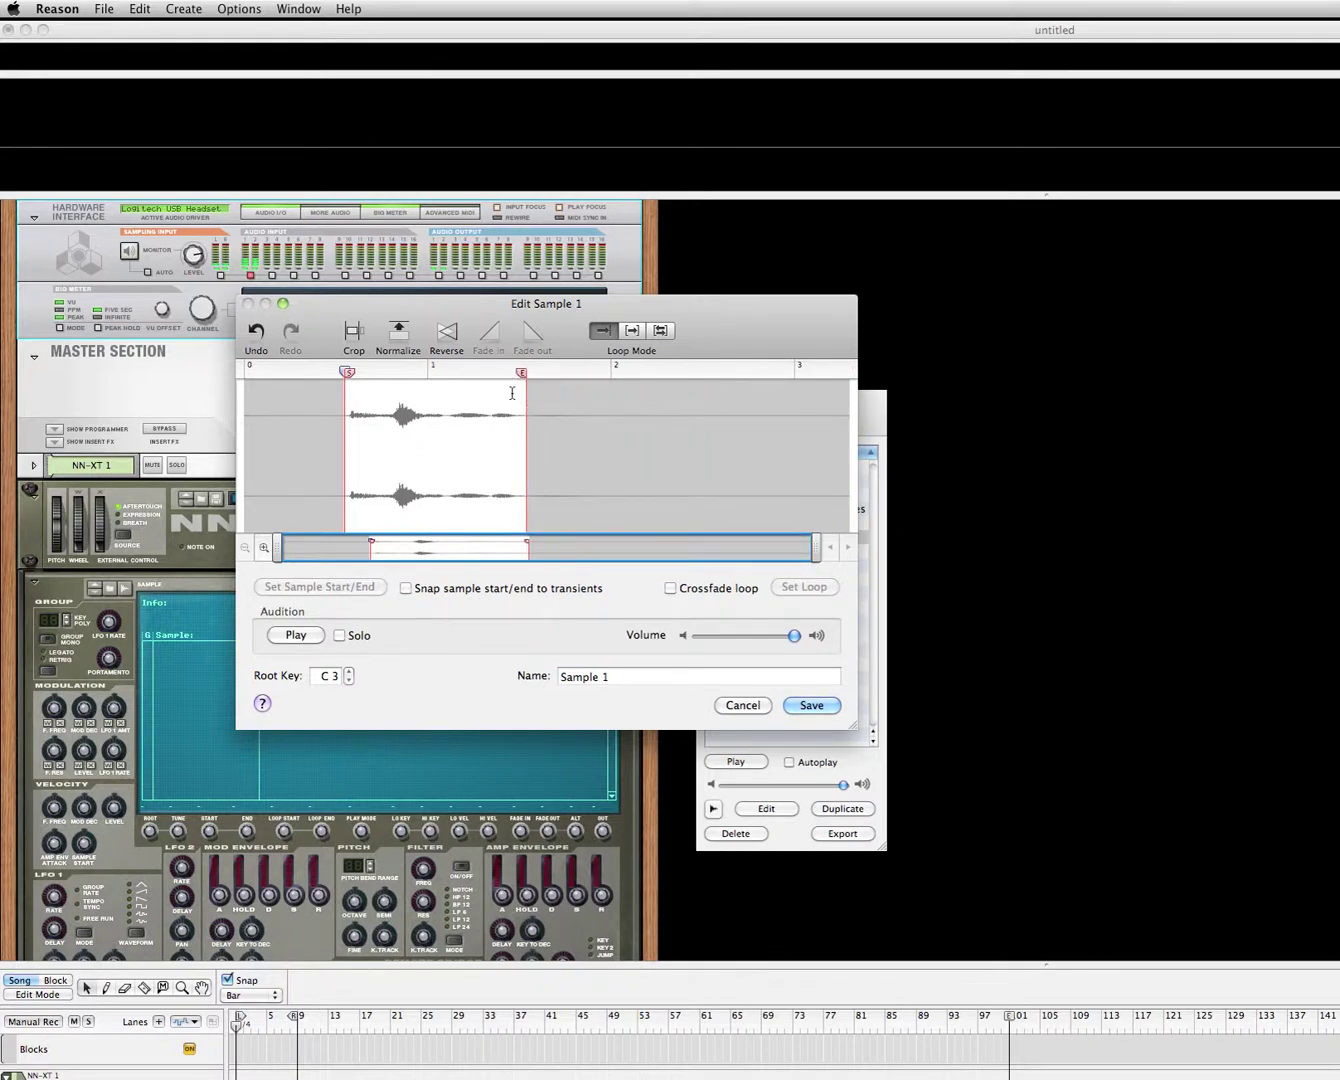
{"action": "left_click", "coordinate": [354, 336]}
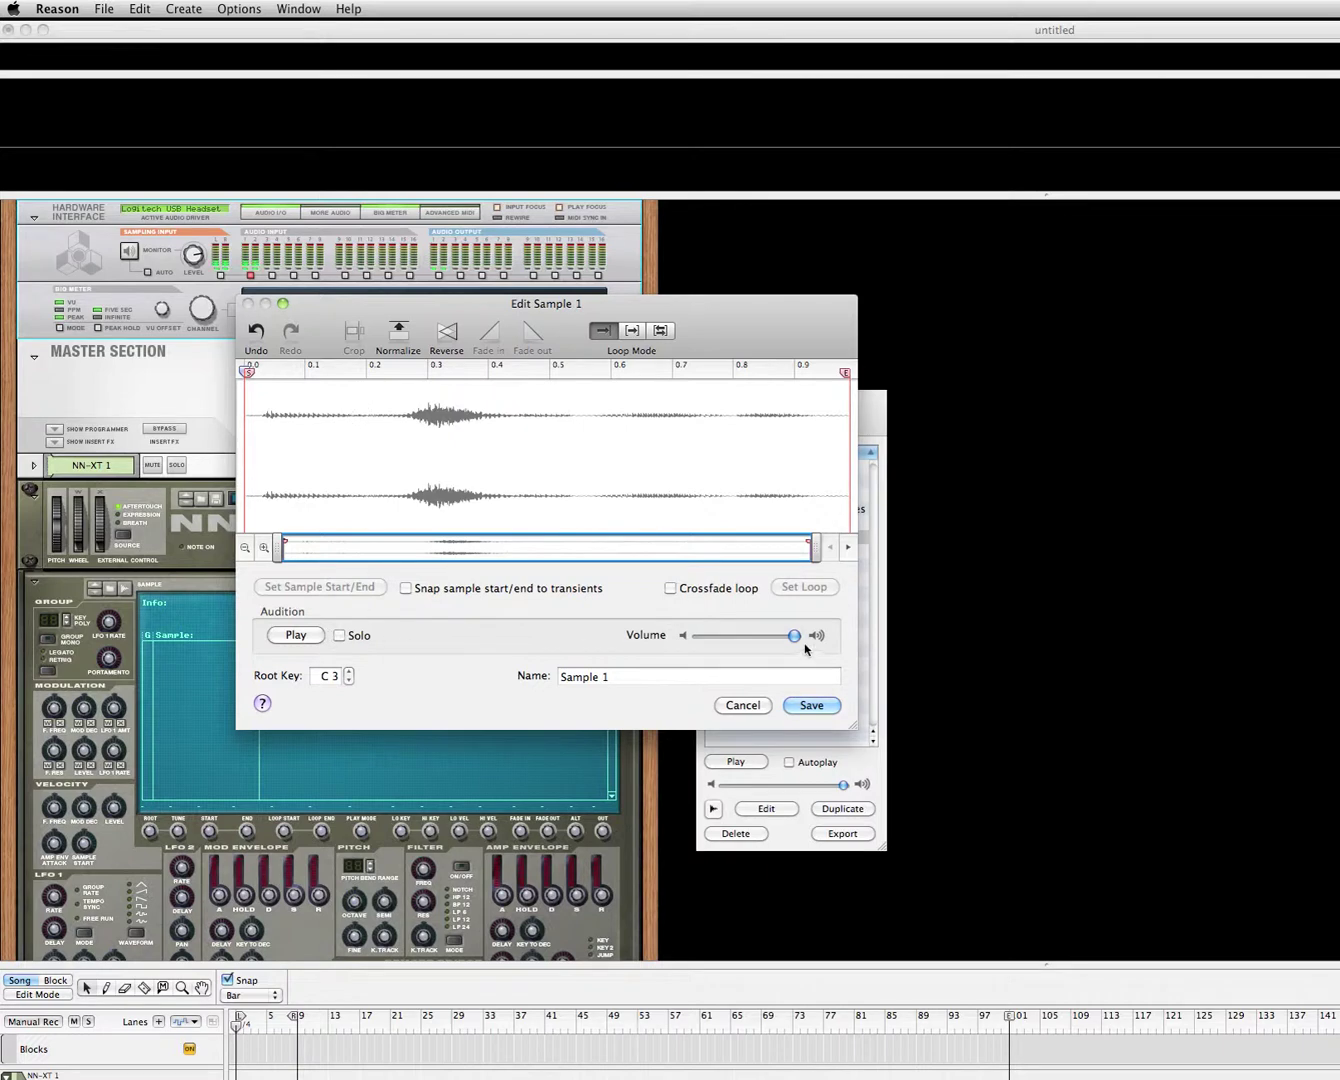
Step: Normalize the cropped sample and audition it at a volume lowered to about two thirds
{"action": "left_click_drag", "start_coordinate": [793, 637], "coordinate": [746, 637]}
{"action": "left_click", "coordinate": [296, 635]}
{"action": "left_click_drag", "start_coordinate": [757, 636], "coordinate": [761, 637]}
{"action": "left_click", "coordinate": [288, 635]}
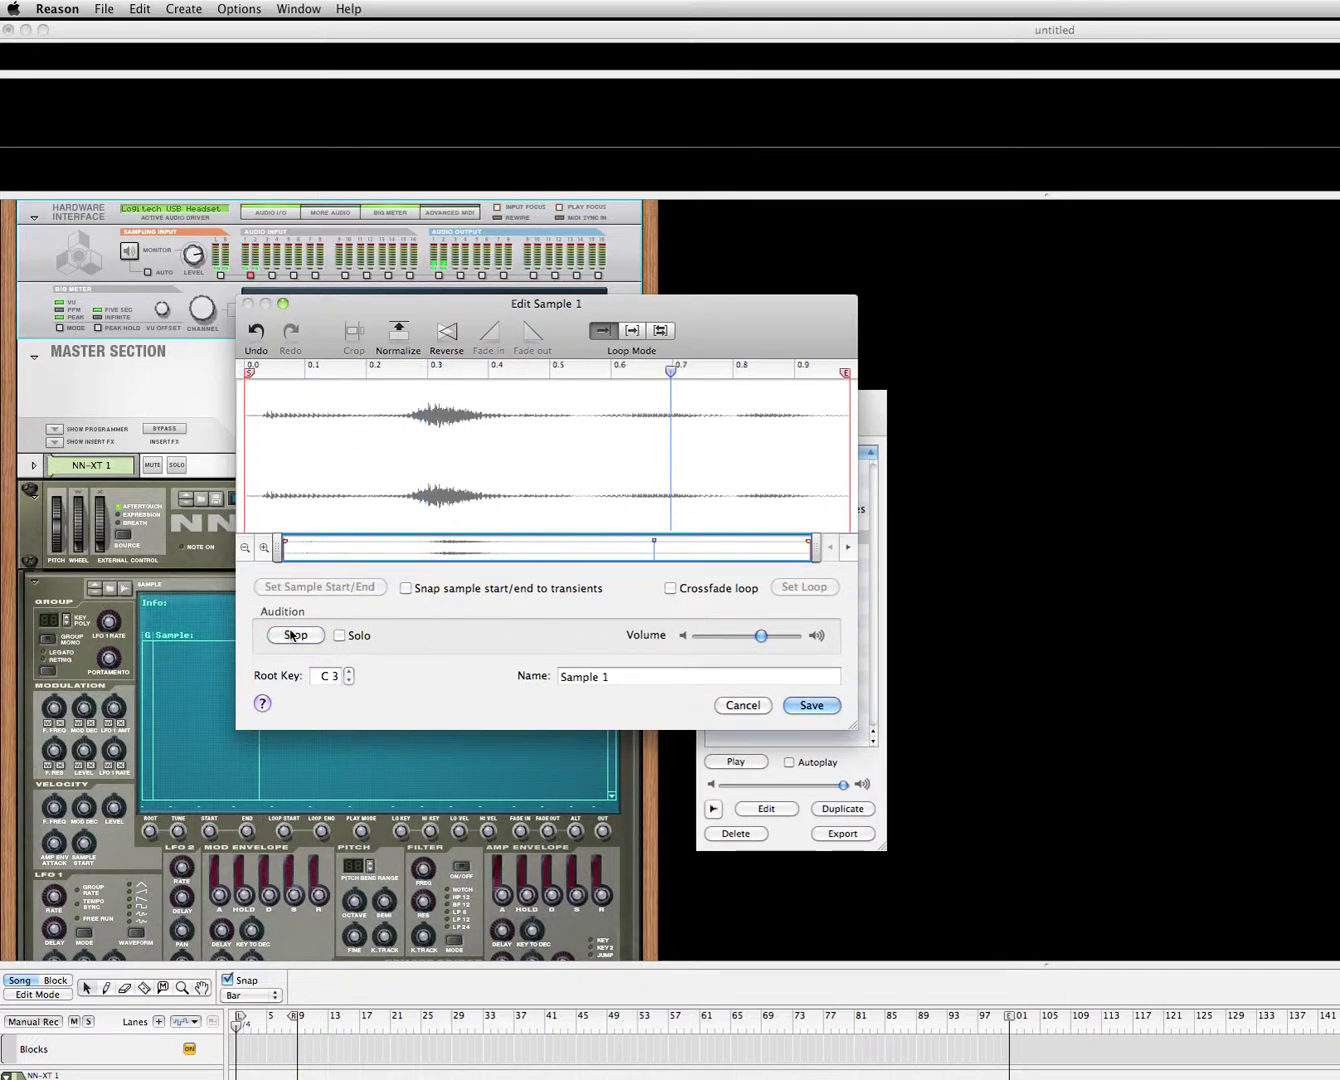
{"action": "left_click", "coordinate": [403, 341]}
{"action": "left_click", "coordinate": [295, 637]}
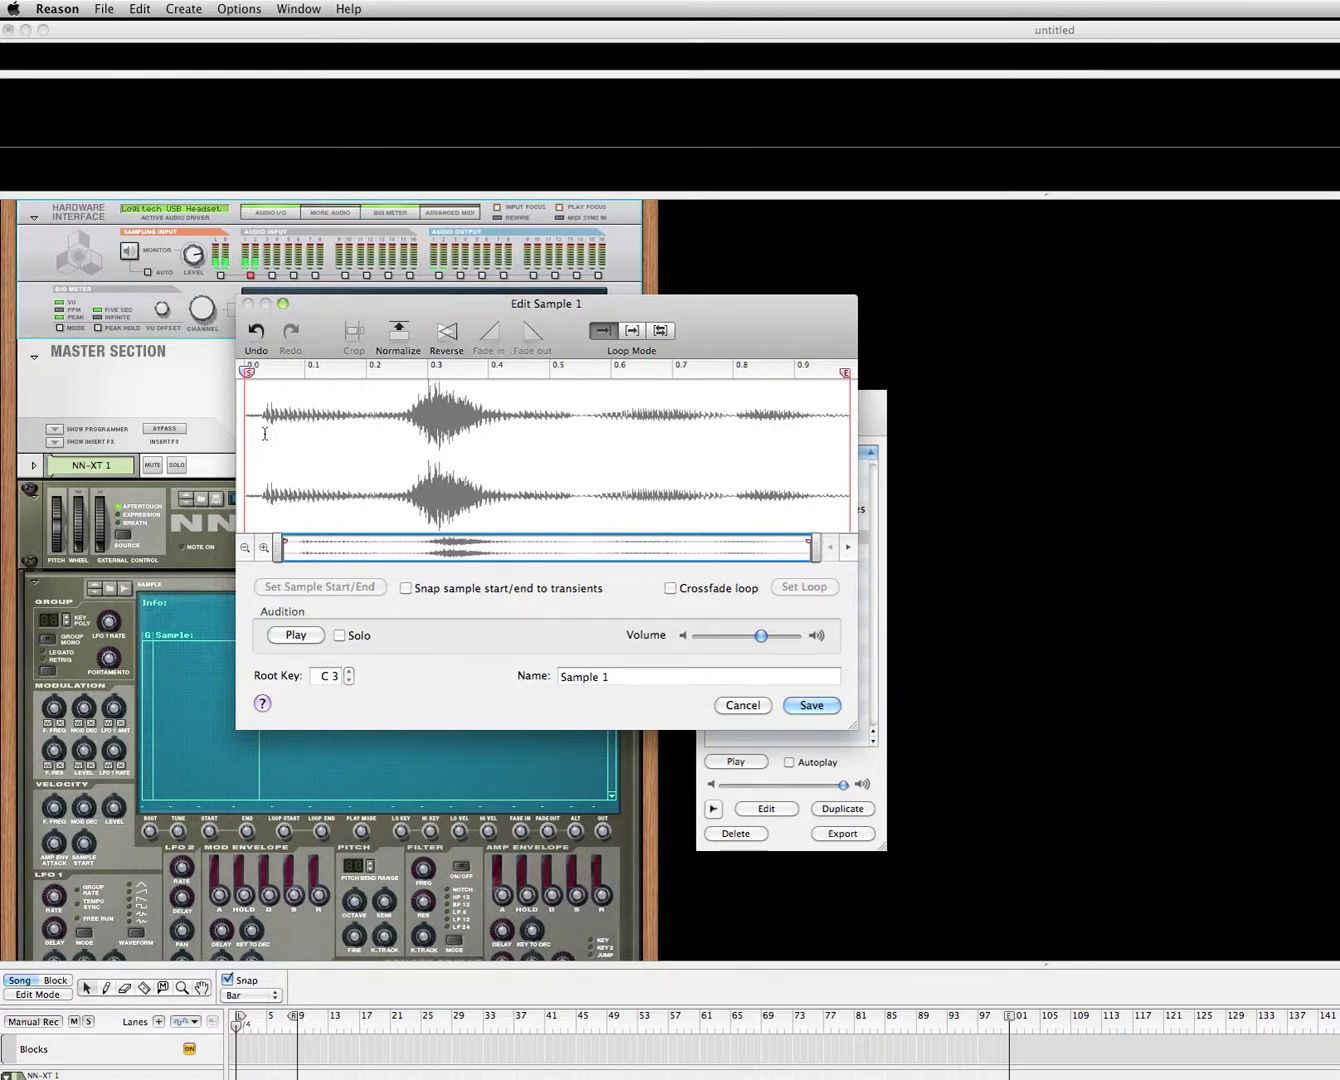
Step: Select about the first 0.12 seconds and last 0.13 seconds of the sample as possible fade ranges, and clear the selection
{"action": "left_click_drag", "start_coordinate": [247, 404], "coordinate": [319, 404]}
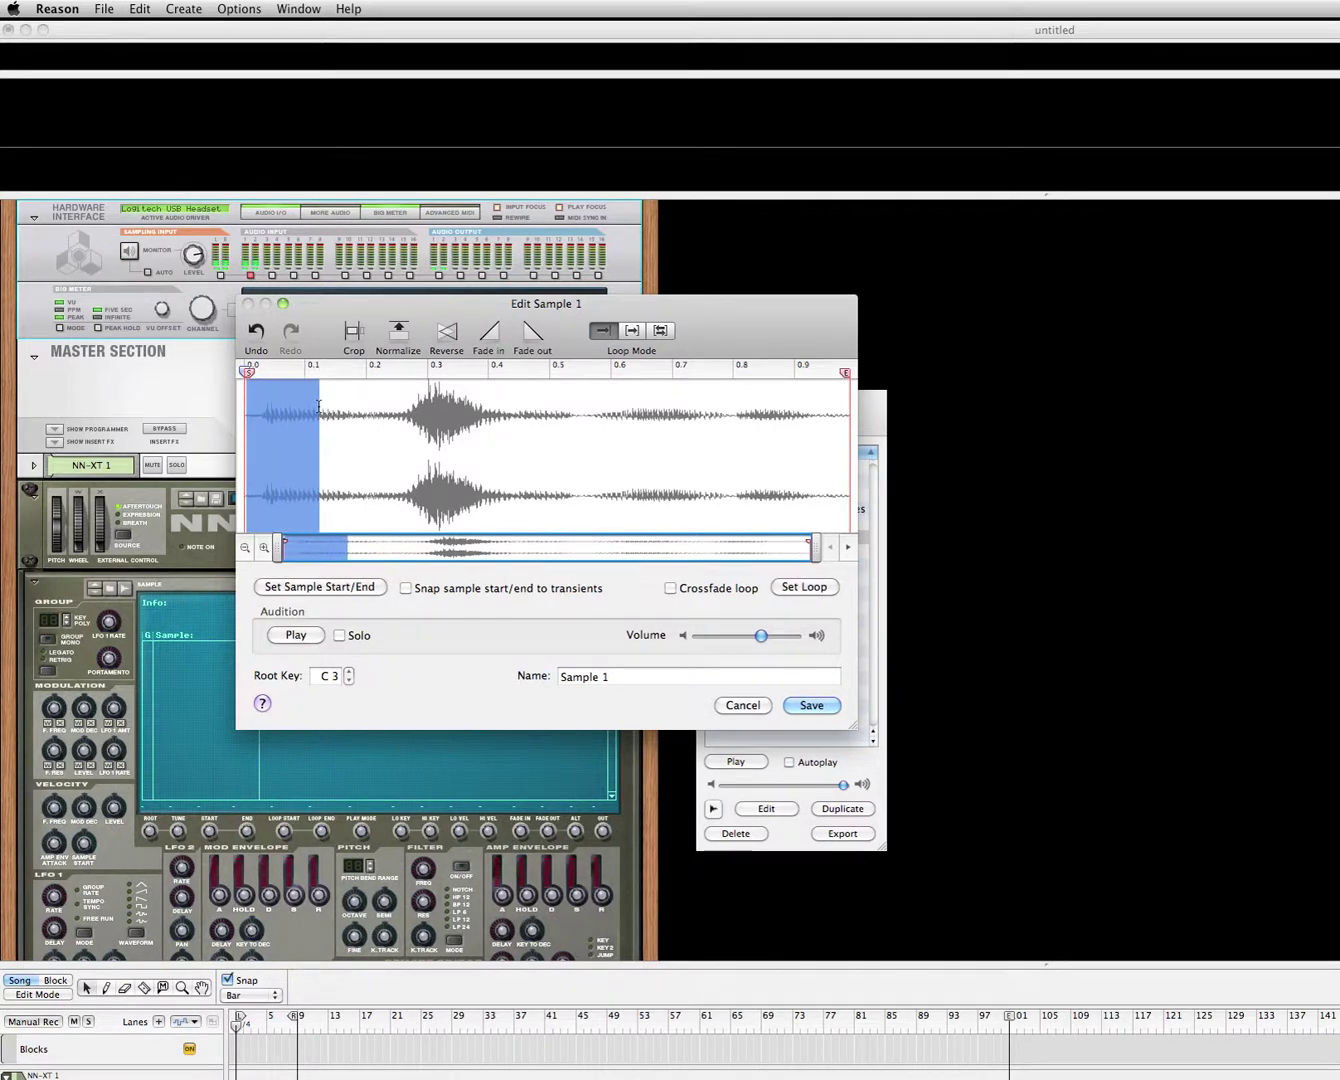
{"action": "left_click", "coordinate": [769, 428]}
{"action": "left_click_drag", "start_coordinate": [769, 427], "coordinate": [853, 427]}
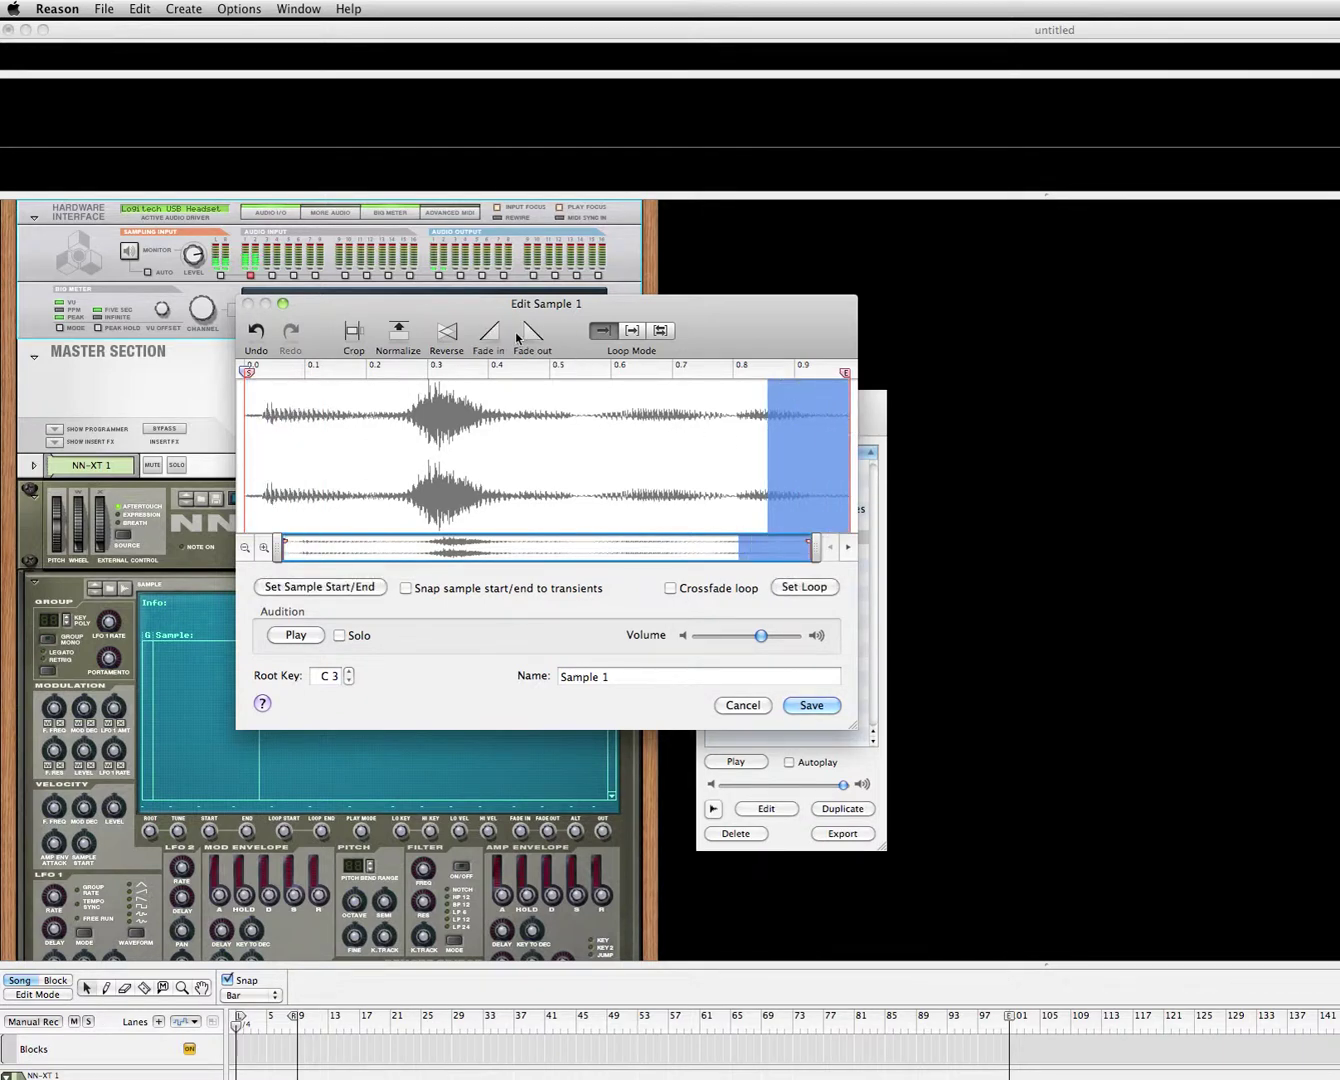
{"action": "left_click", "coordinate": [741, 431]}
Step: Try the forward loop mode on the sample, audition it and restore playback without looping
{"action": "left_click", "coordinate": [633, 331]}
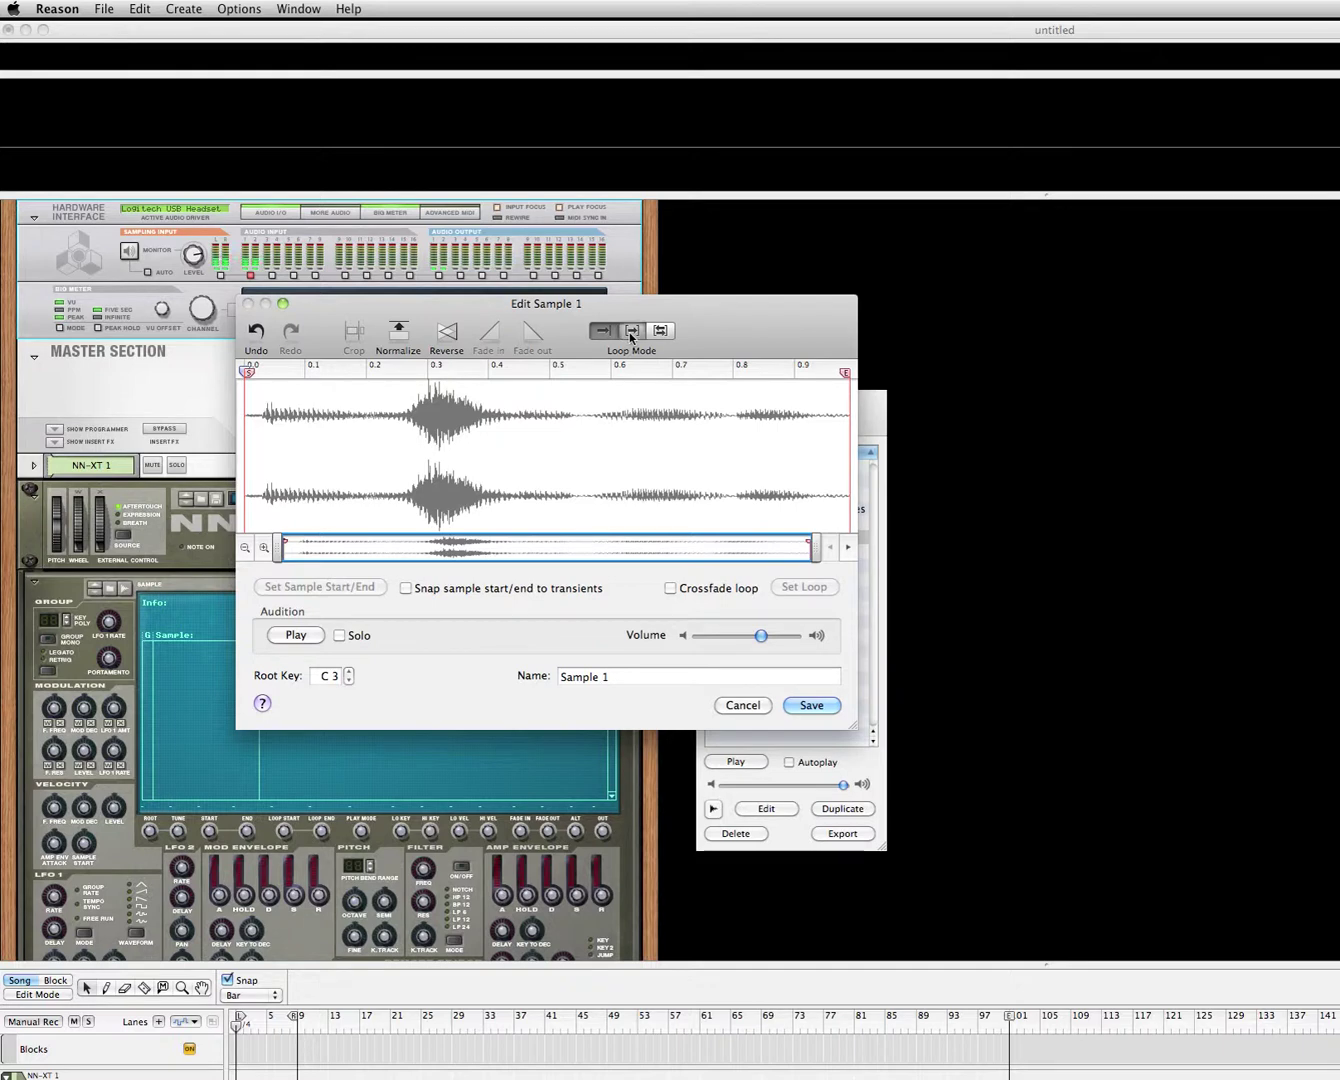
{"action": "left_click", "coordinate": [310, 640]}
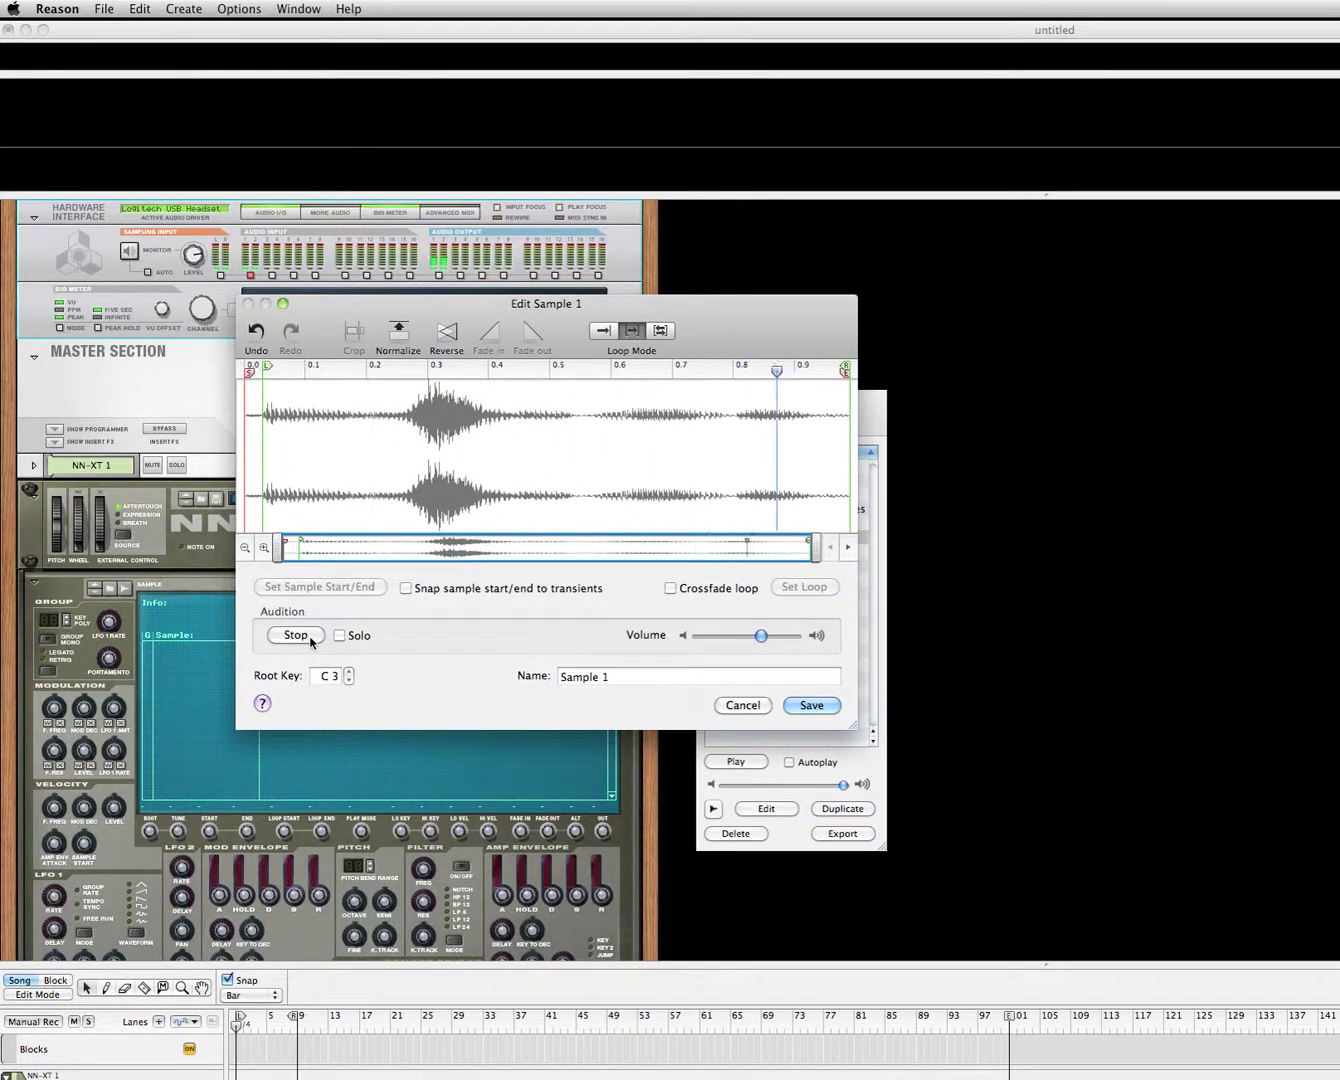
{"action": "left_click", "coordinate": [311, 639]}
{"action": "left_click", "coordinate": [599, 330]}
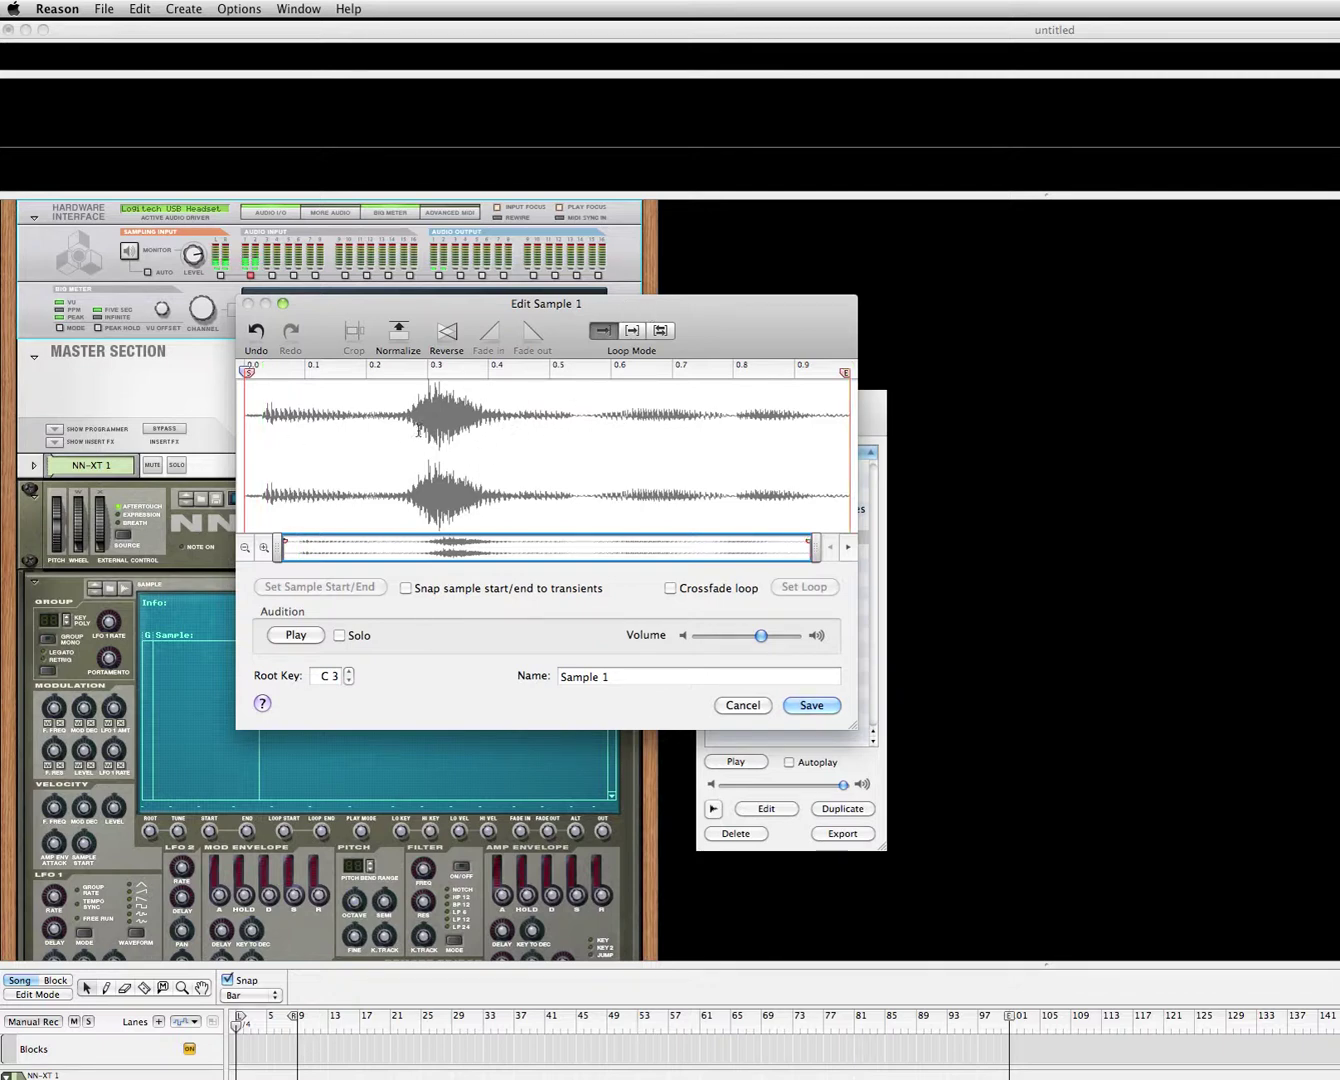
Step: Name the sample Hello, save the edits and close the Tool Window
{"action": "left_click", "coordinate": [626, 680]}
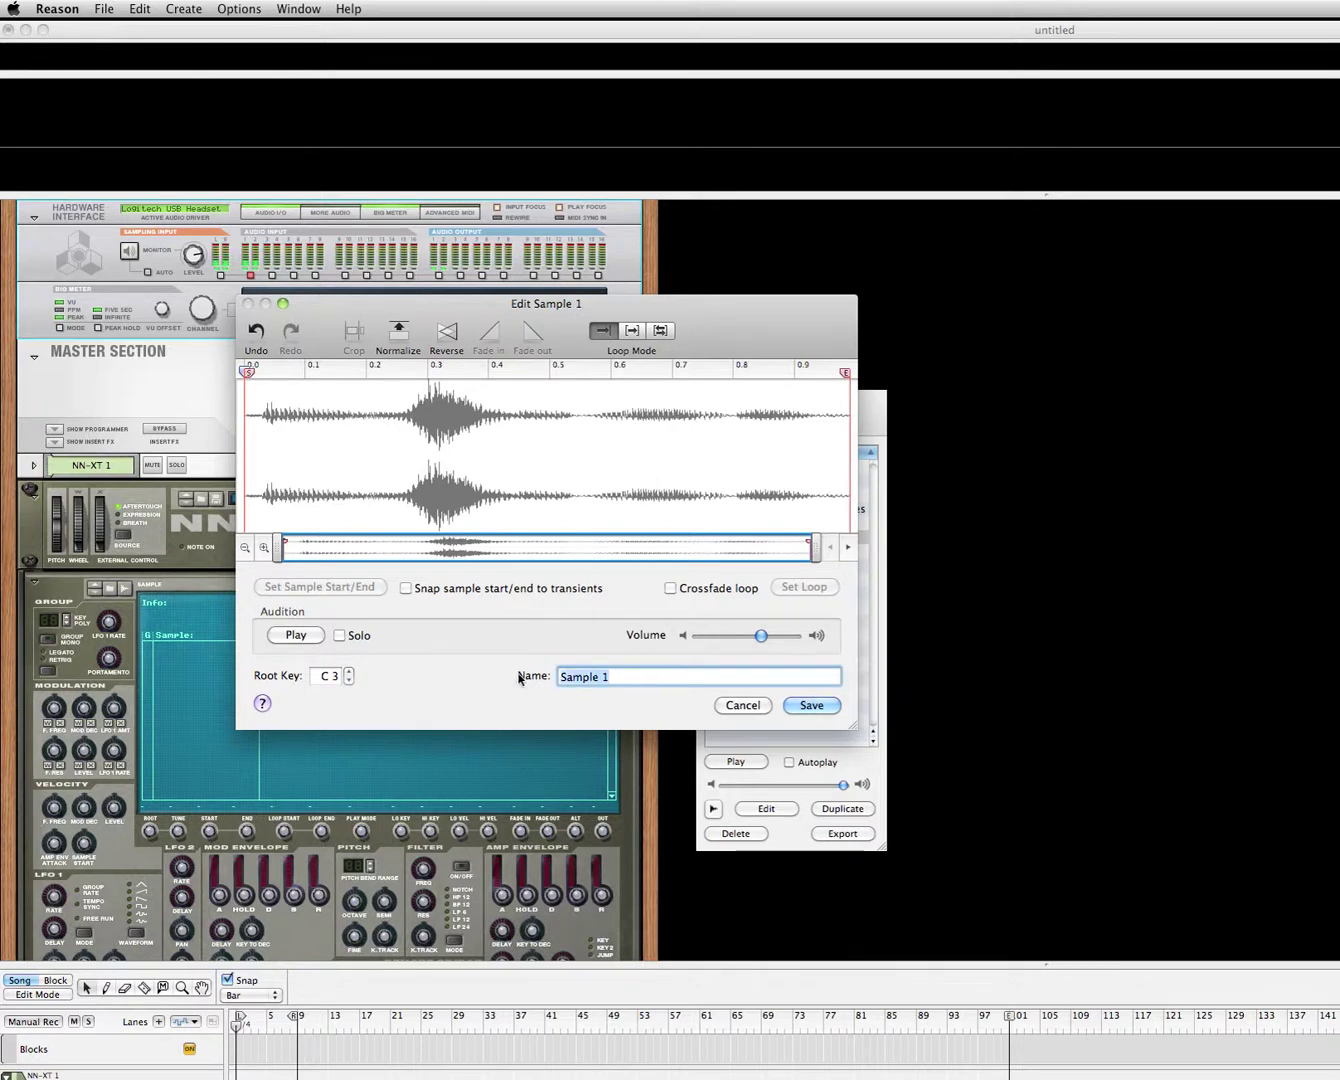
{"action": "type", "text": "Hey"}
{"action": "key", "text": "BackSpace"}
{"action": "type", "text": "llo"}
{"action": "left_click", "coordinate": [813, 706]}
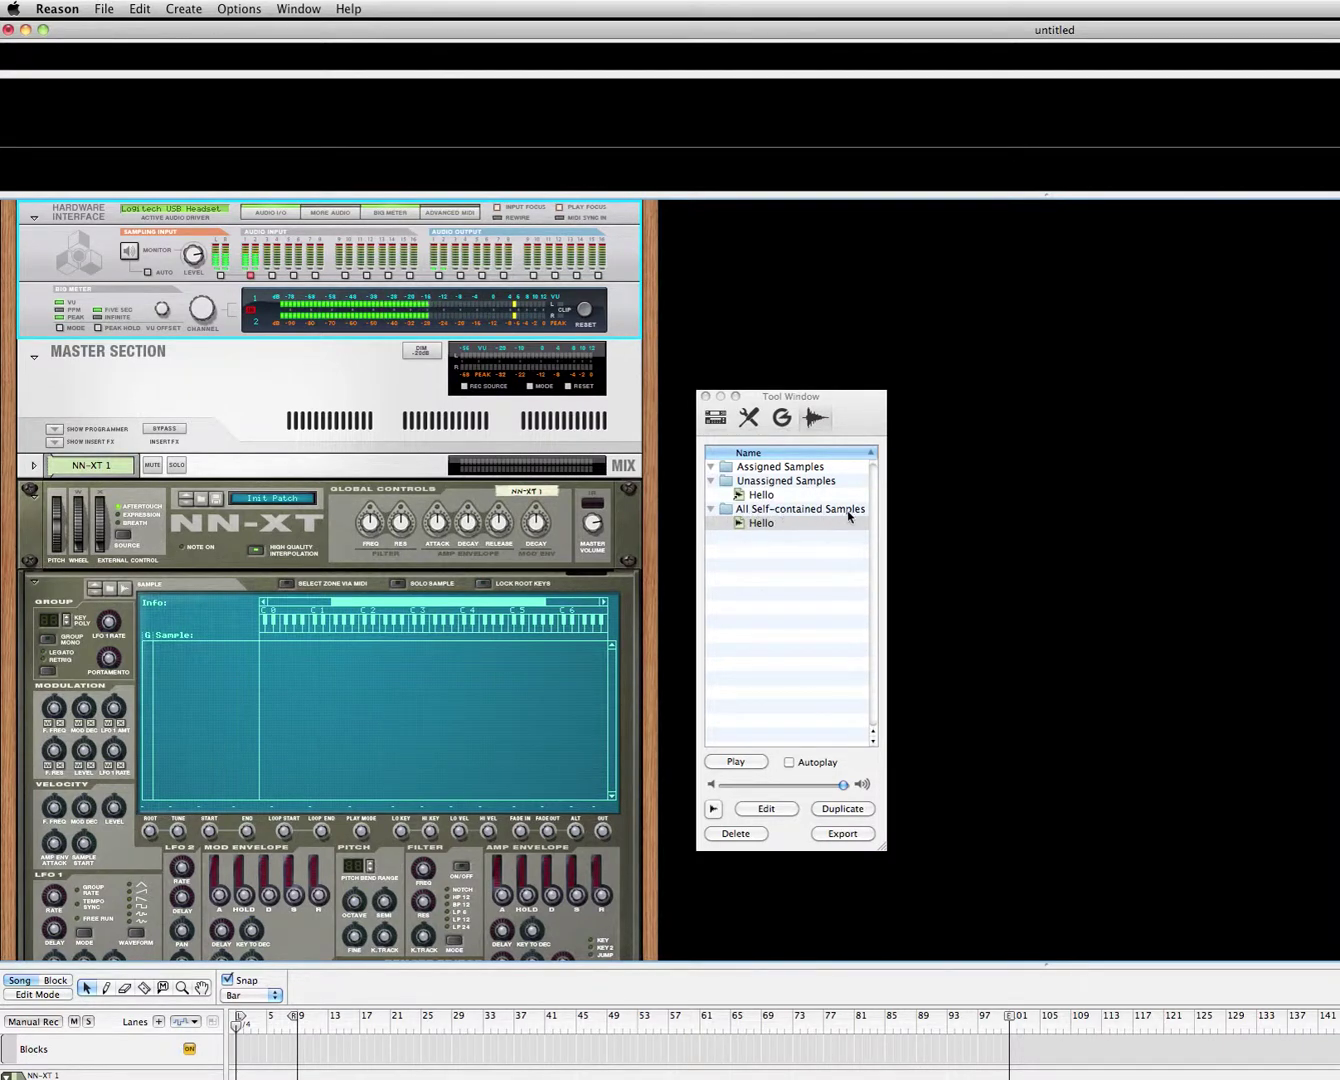
{"action": "left_click", "coordinate": [705, 396]}
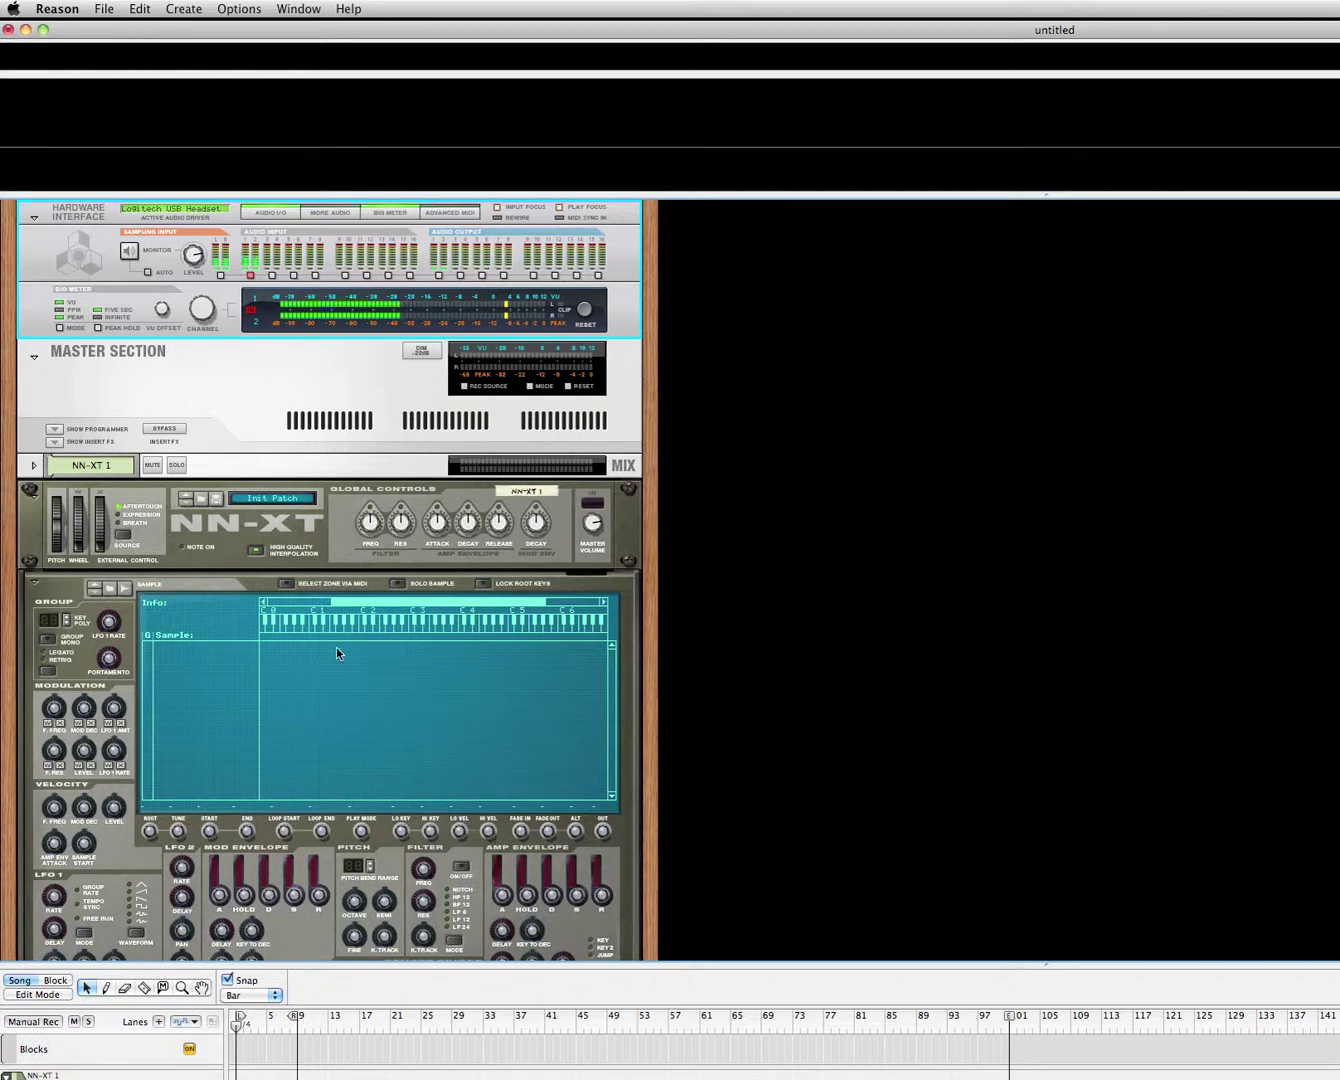
Step: Load the Hello sample from the song's self-contained samples into NN-XT 1, and delete its zone again
{"action": "left_click", "coordinate": [111, 585]}
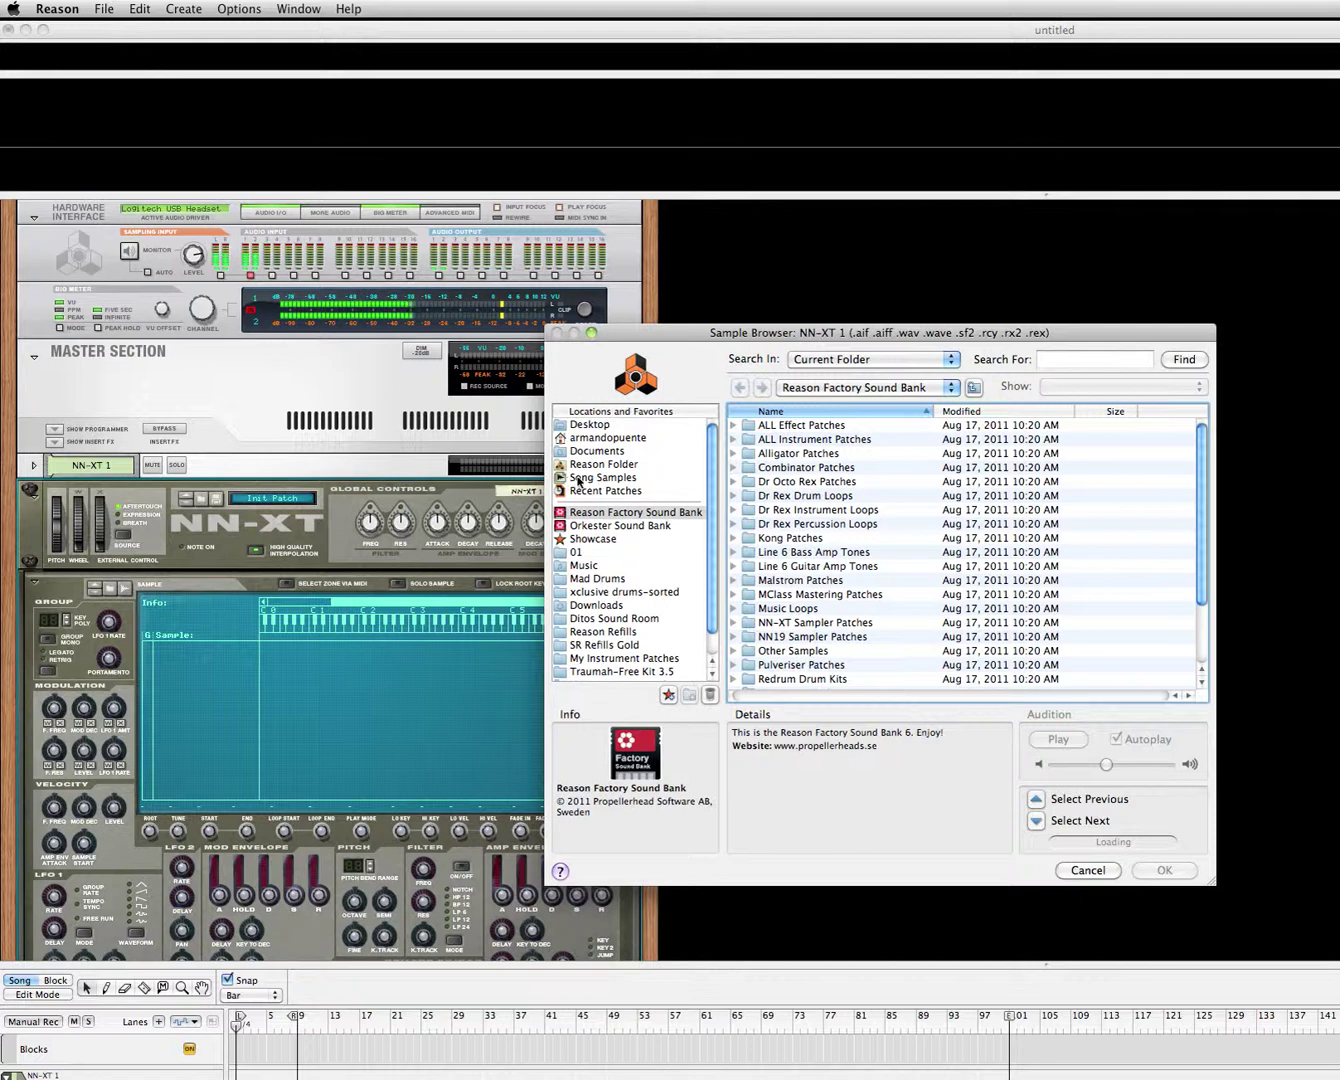
{"action": "left_click", "coordinate": [607, 479]}
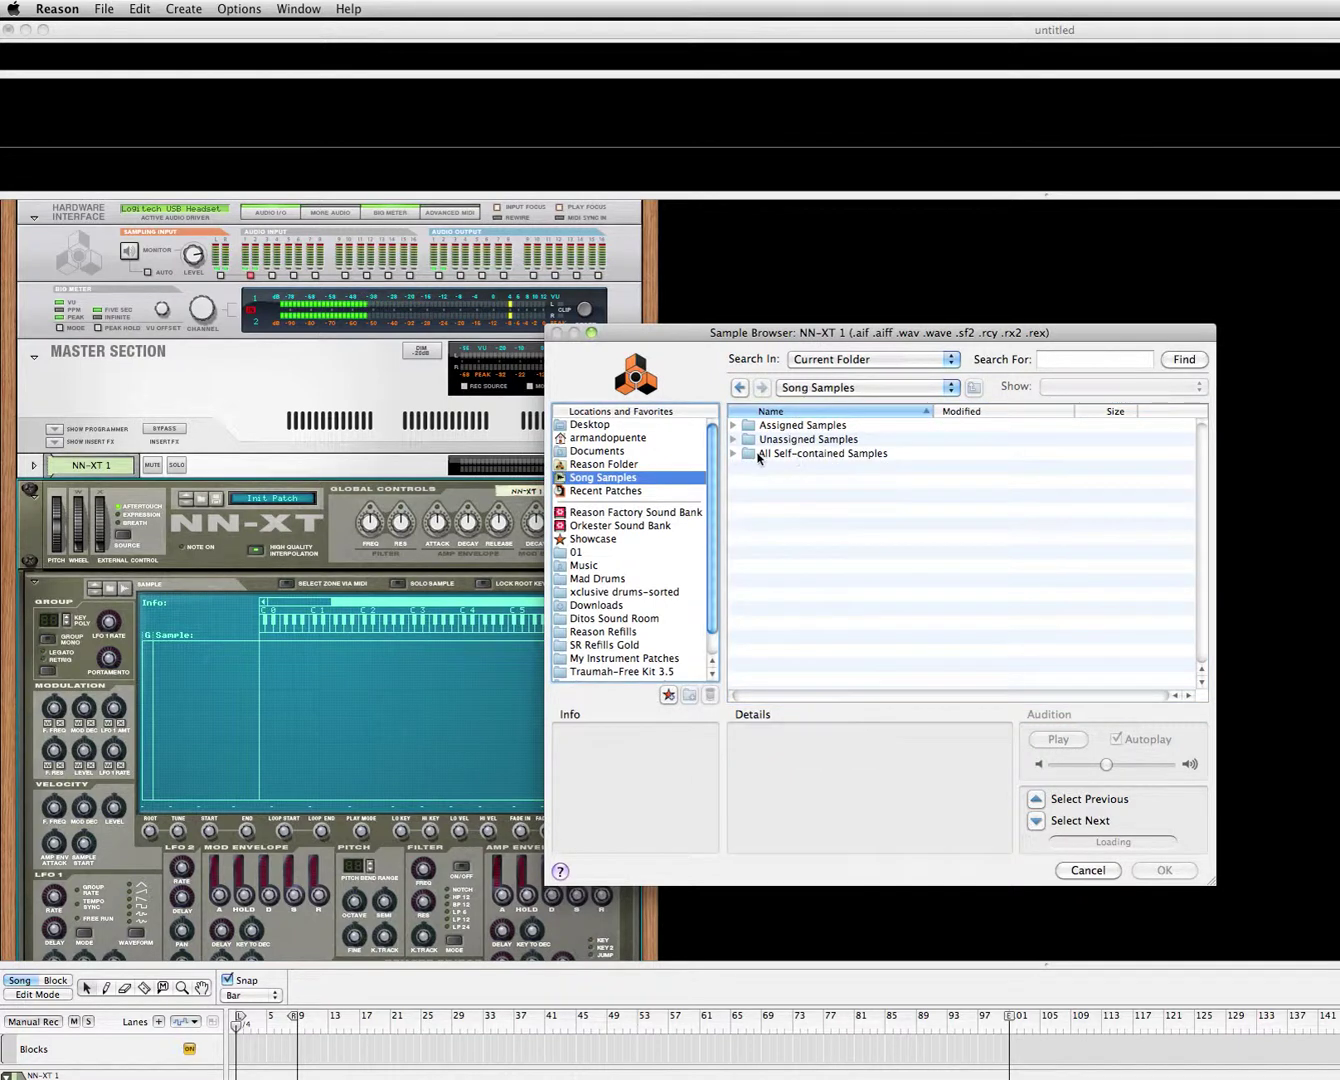
{"action": "left_click", "coordinate": [734, 453]}
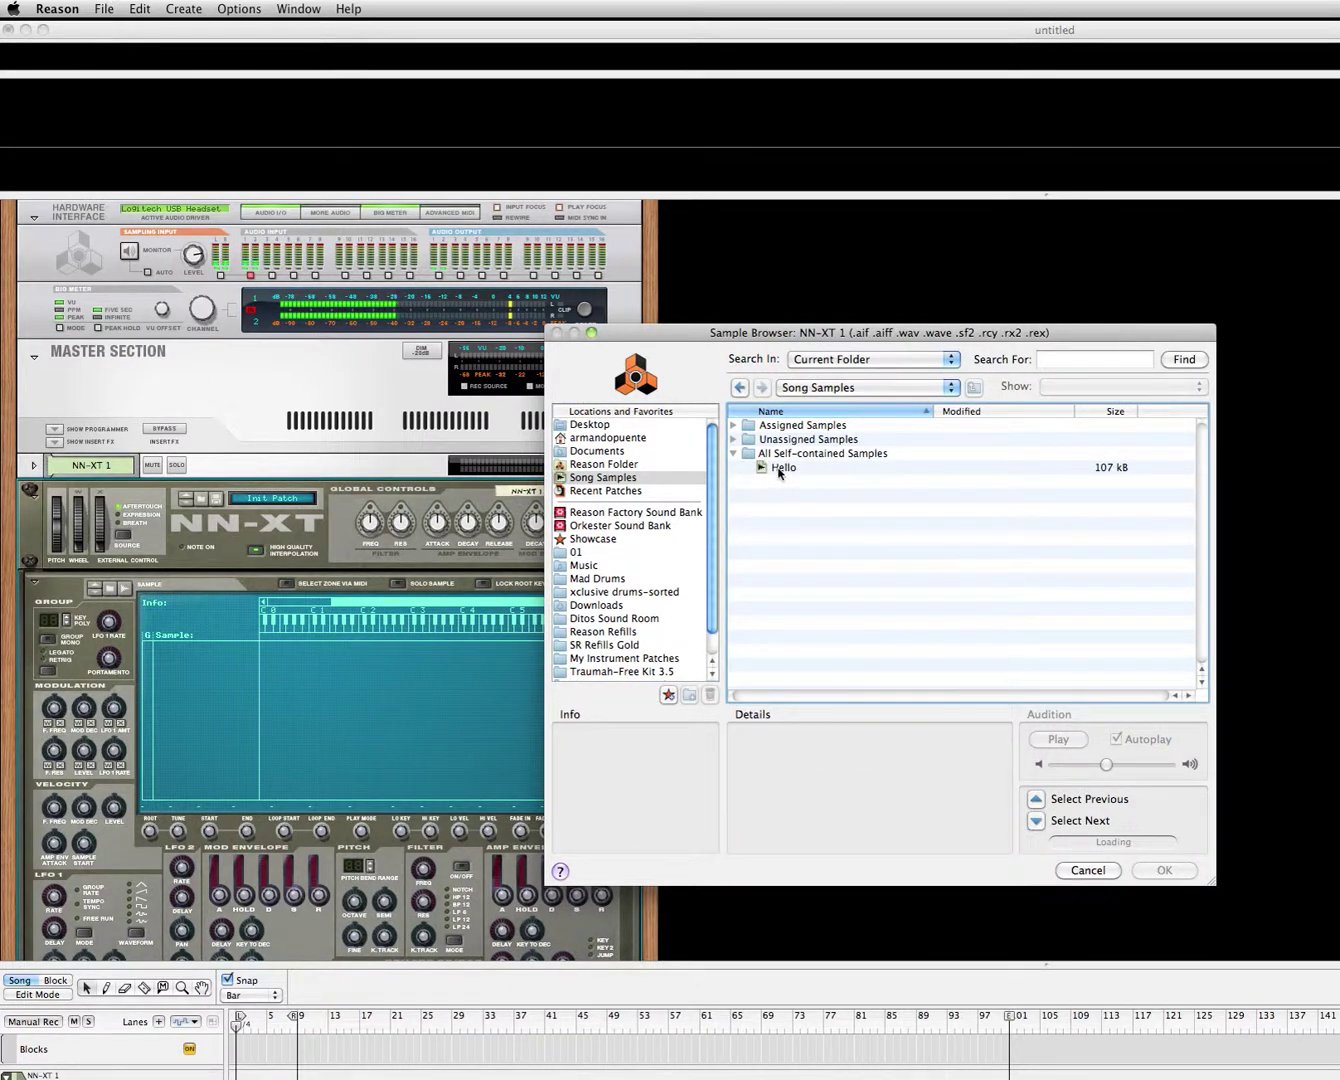
{"action": "left_click", "coordinate": [781, 468]}
{"action": "left_click", "coordinate": [1164, 870]}
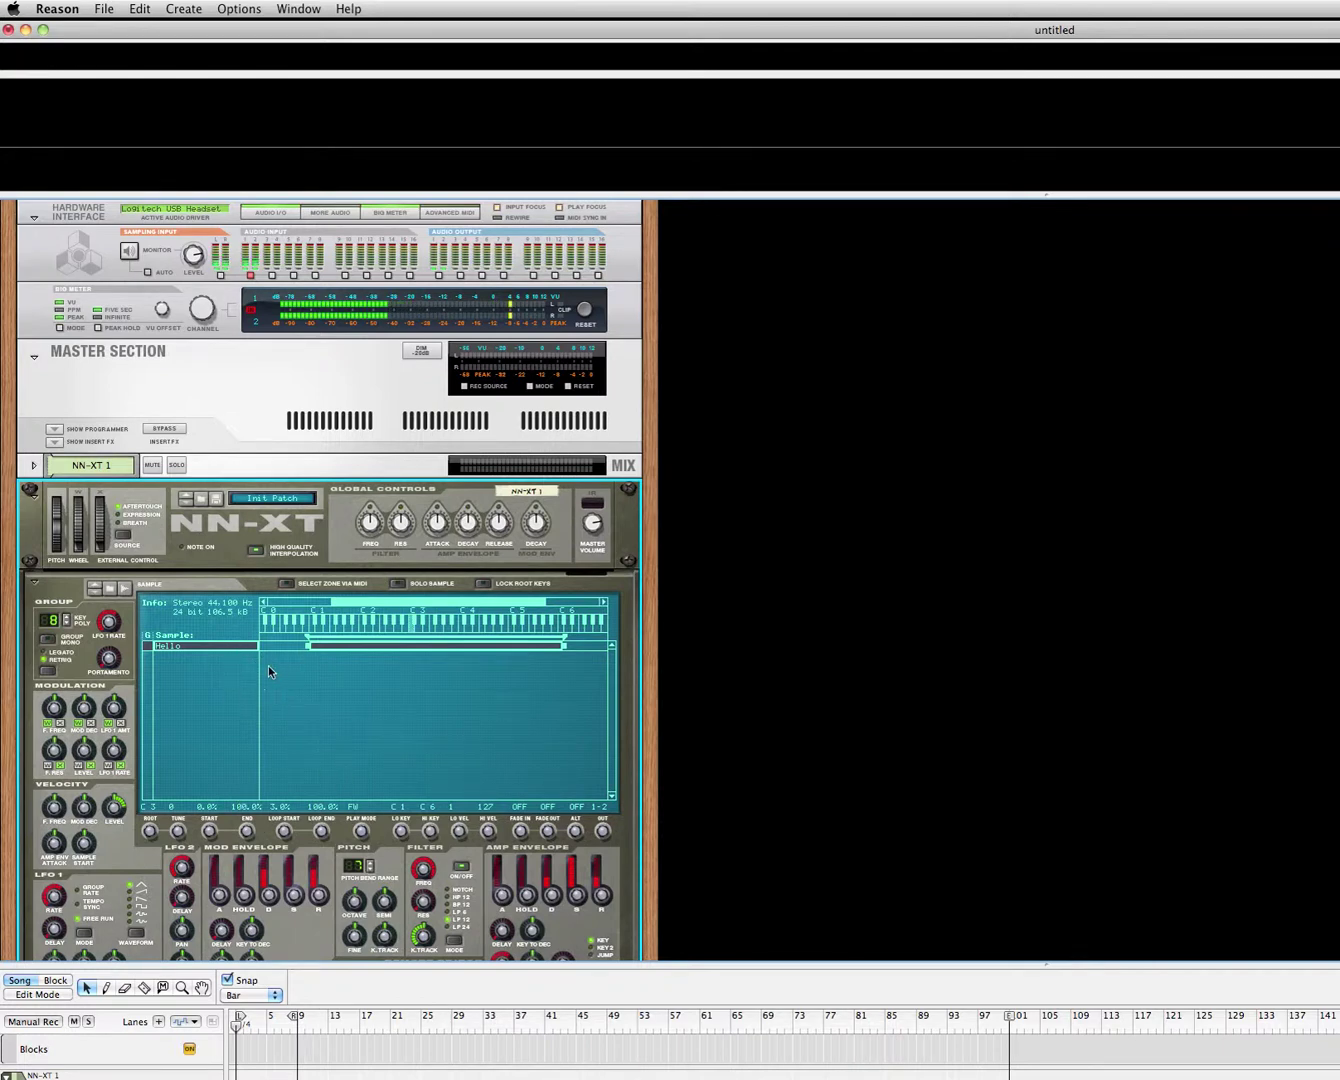
{"action": "key", "text": "Delete"}
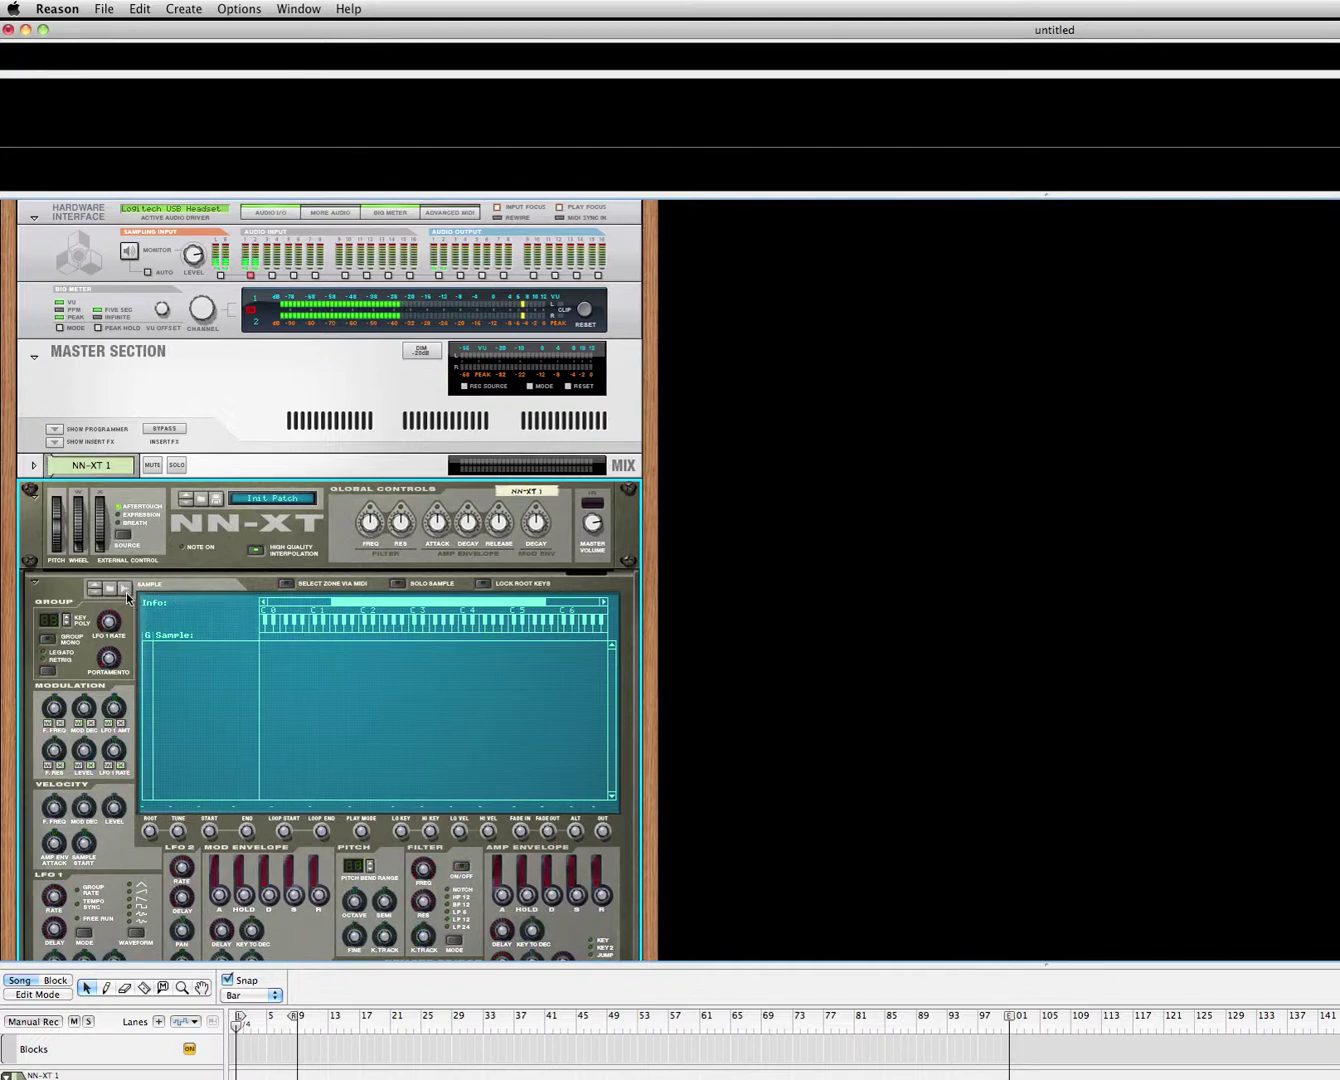
Step: Show the Tool Window and record a new sample directly into NN-XT 1 from its remote editor
{"action": "left_click", "coordinate": [315, 10]}
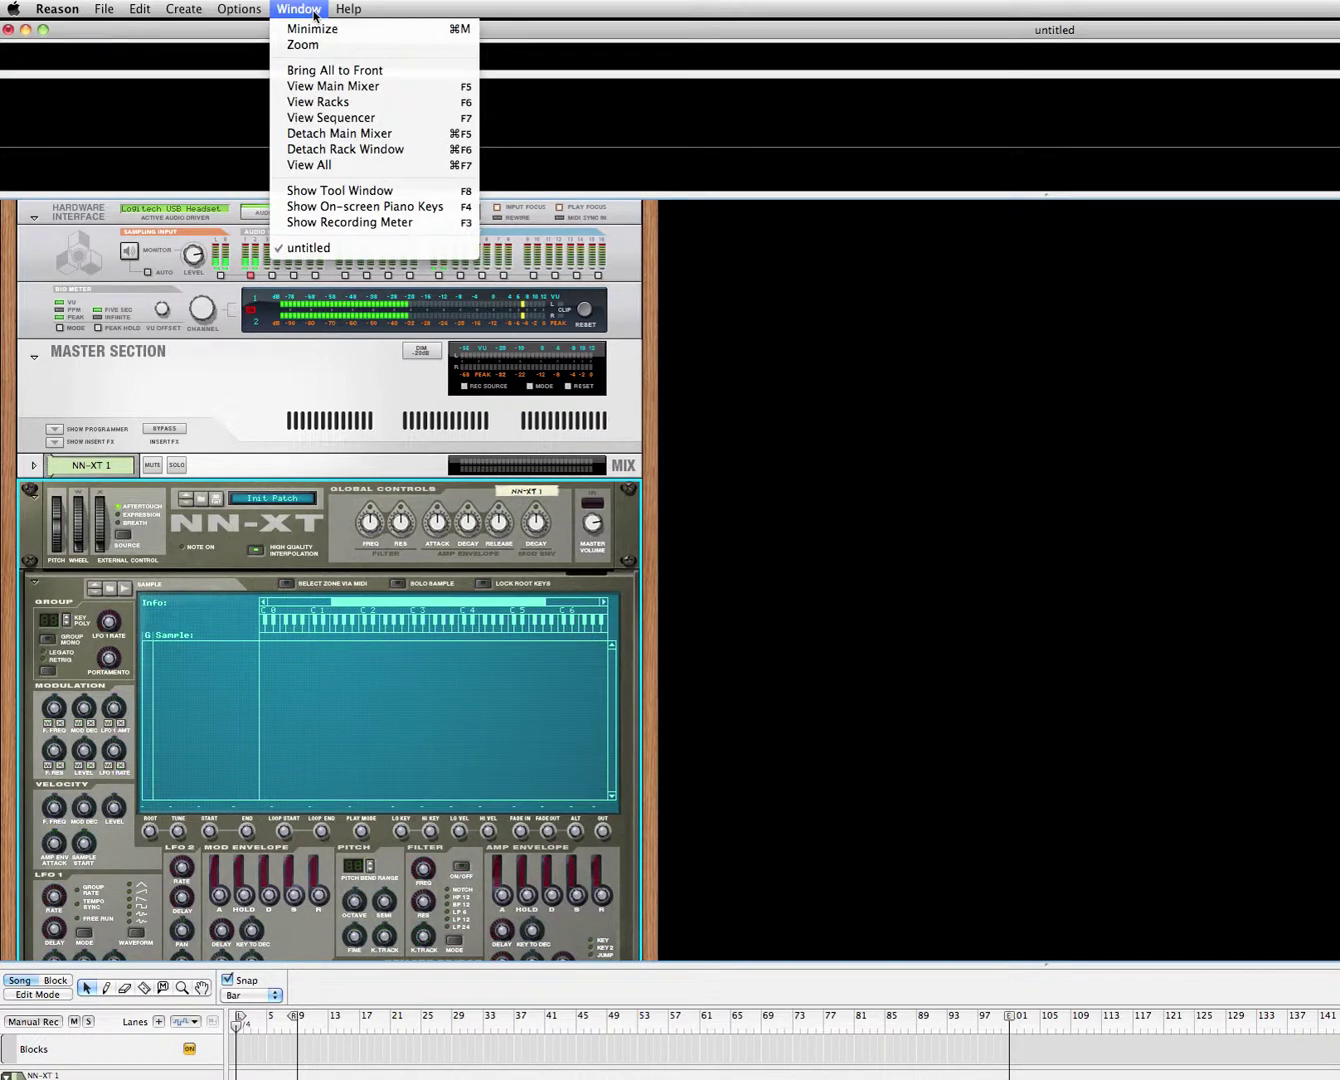
{"action": "left_click", "coordinate": [349, 189]}
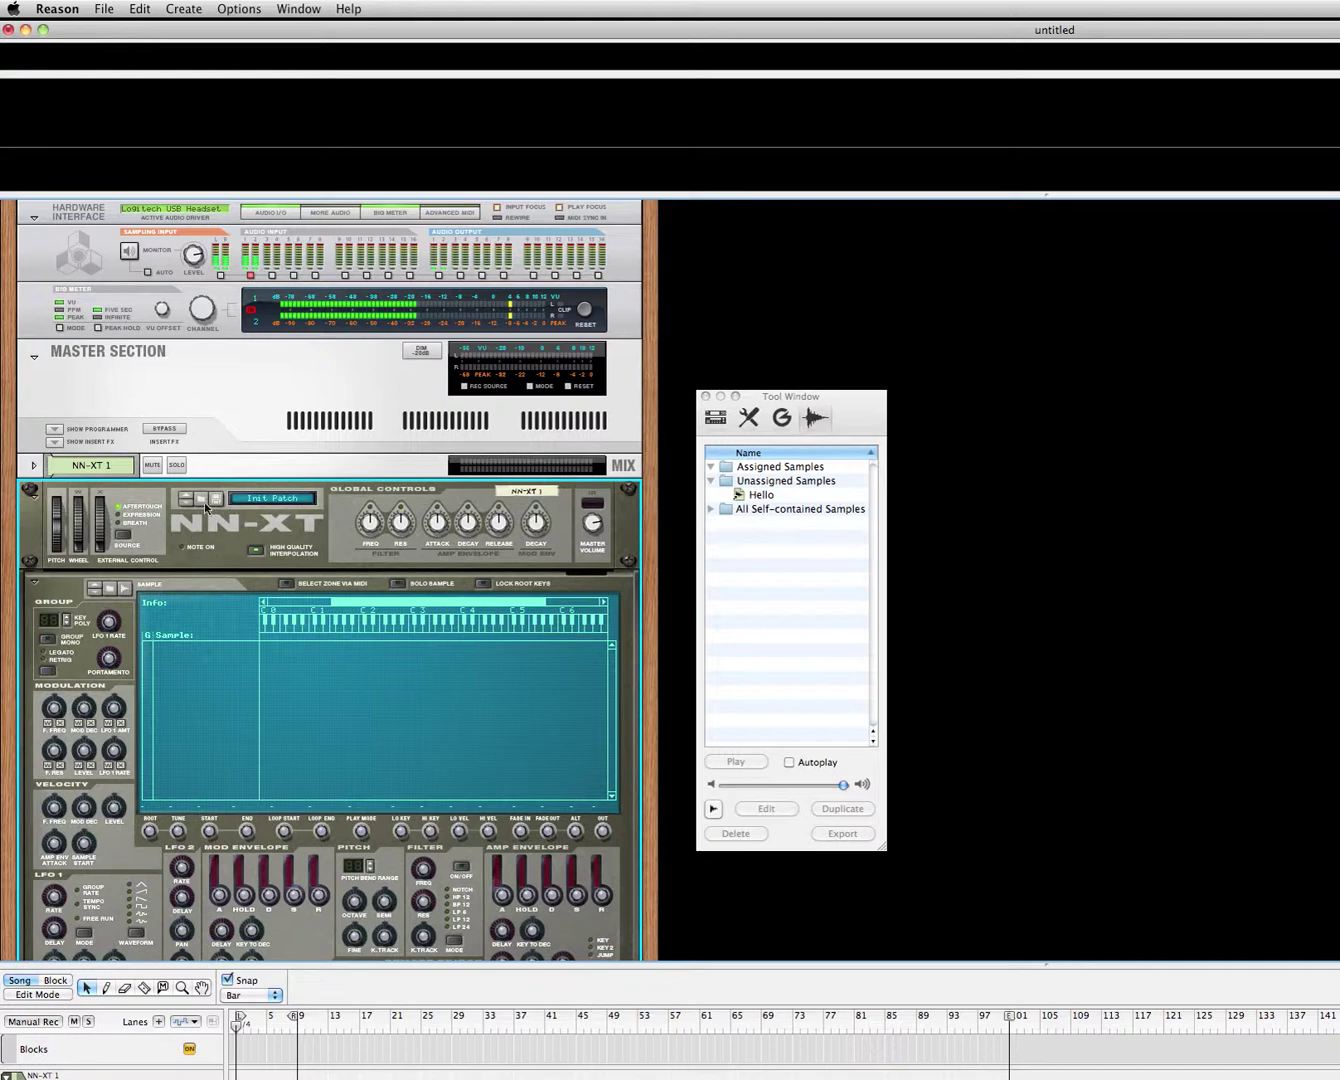
{"action": "left_click", "coordinate": [33, 583]}
{"action": "left_click", "coordinate": [34, 584]}
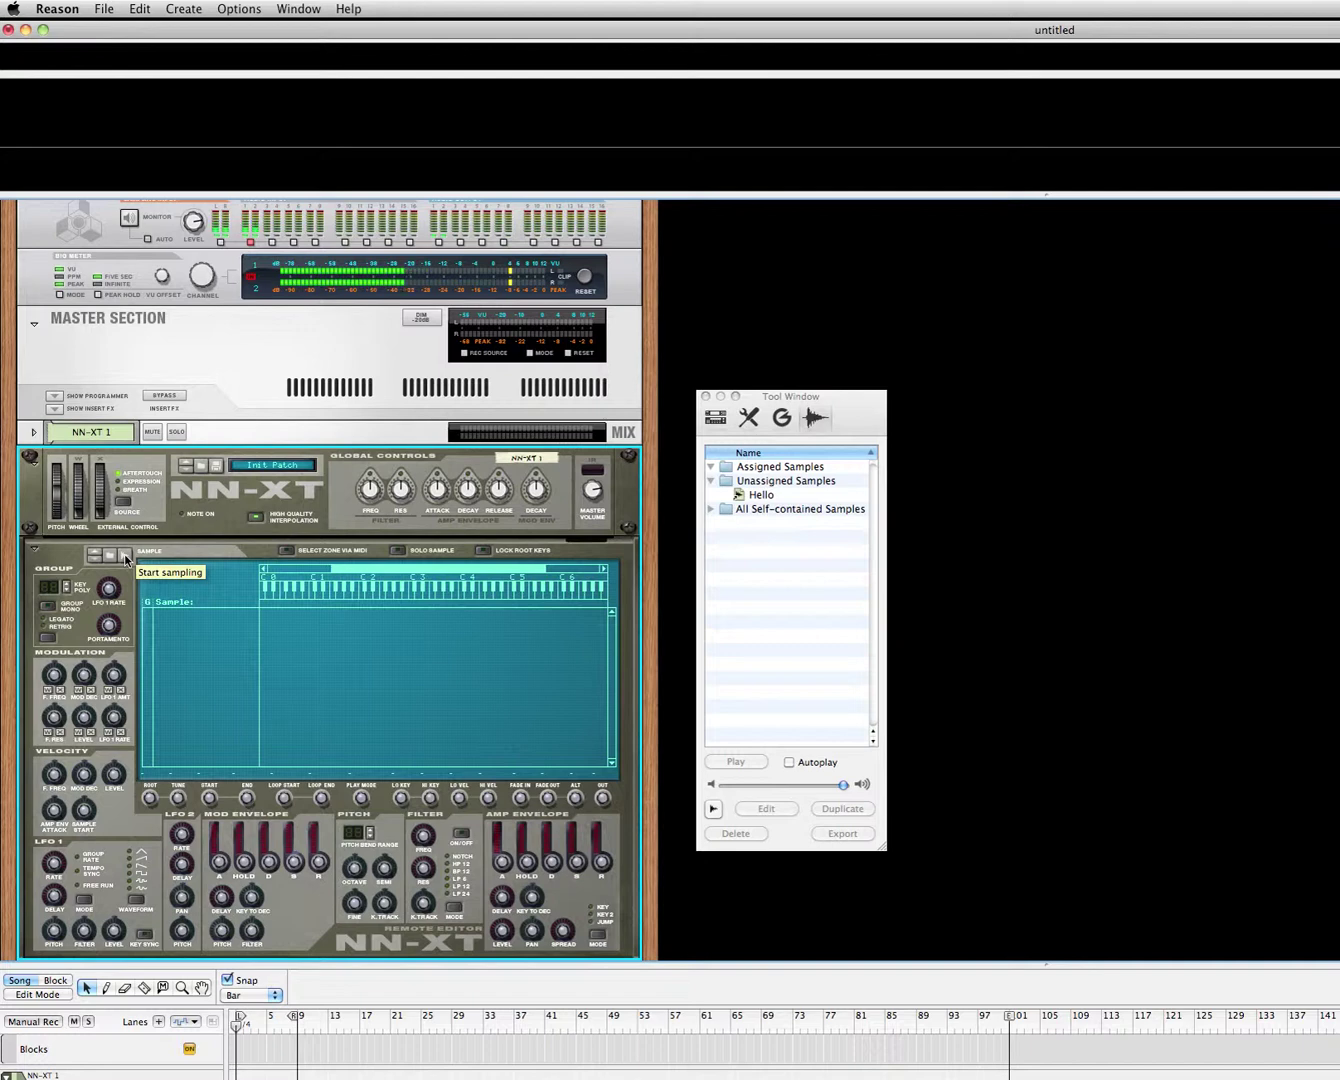
{"action": "left_click", "coordinate": [125, 557]}
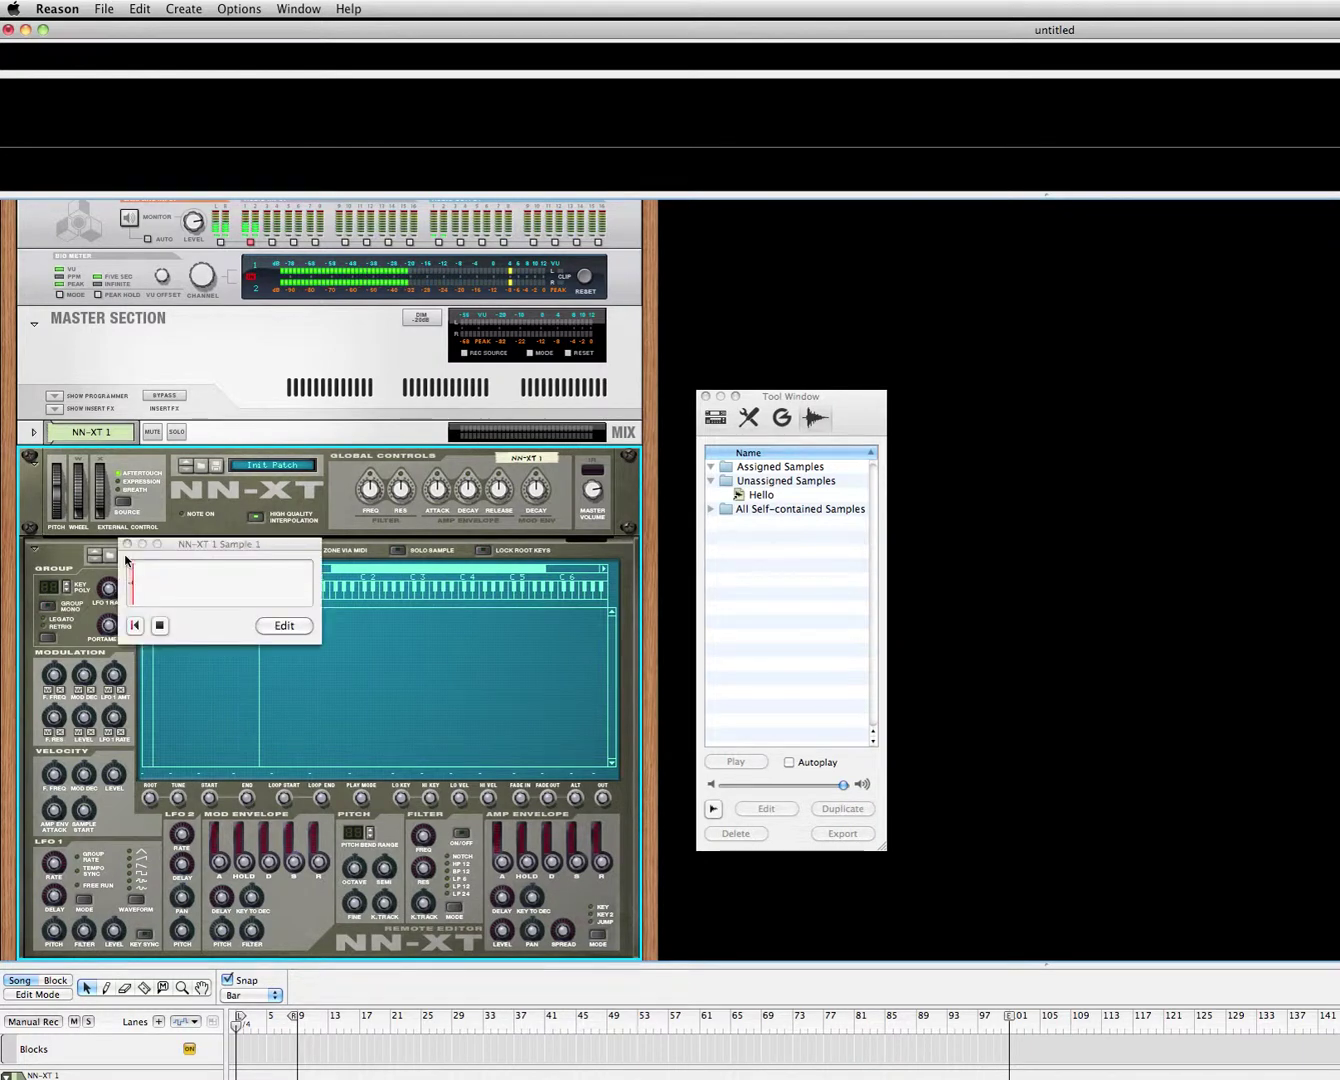
{"action": "left_click", "coordinate": [159, 625]}
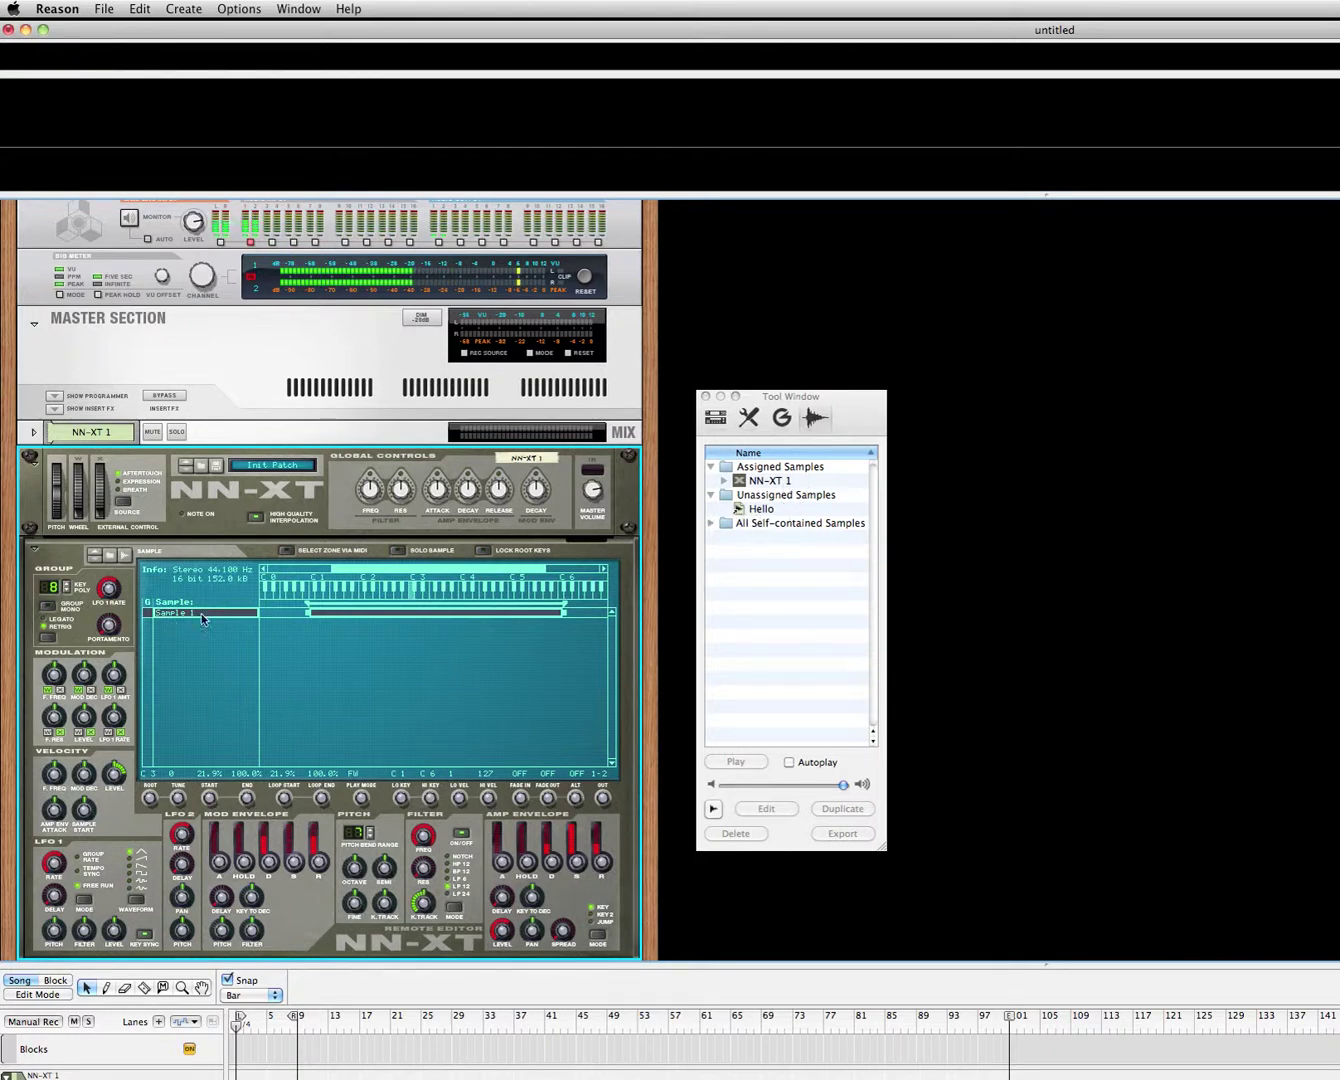
Step: Open Sample 1 from the self-contained samples for editing, cancel without saving, and close the Tool Window
{"action": "left_click", "coordinate": [711, 524]}
{"action": "left_click", "coordinate": [711, 523]}
{"action": "double_click", "coordinate": [777, 556]}
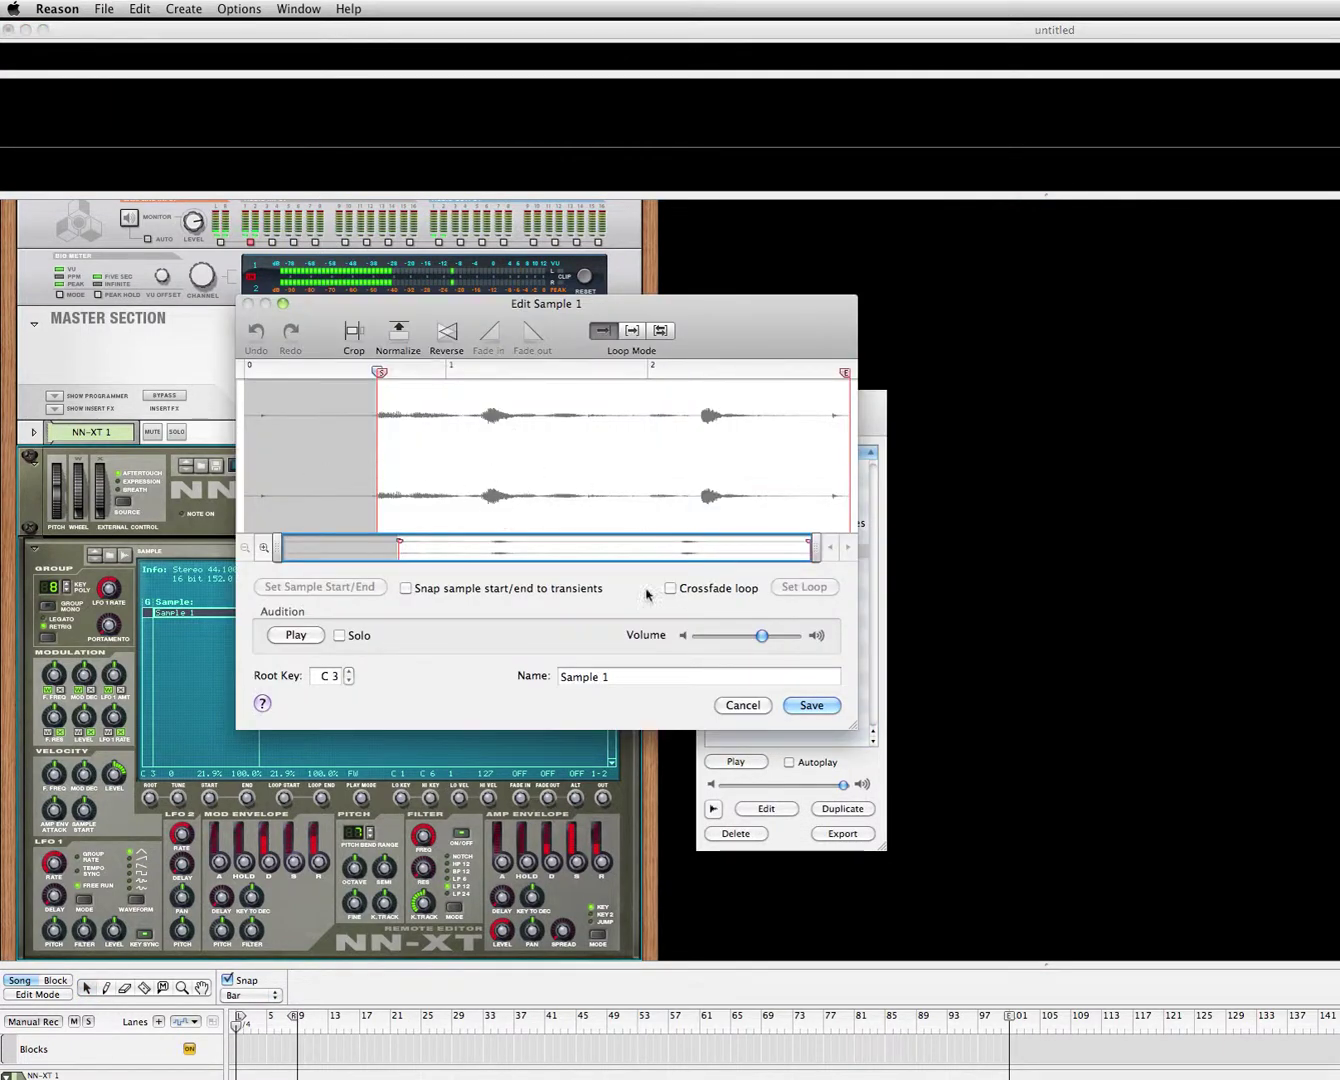
{"action": "left_click", "coordinate": [749, 706]}
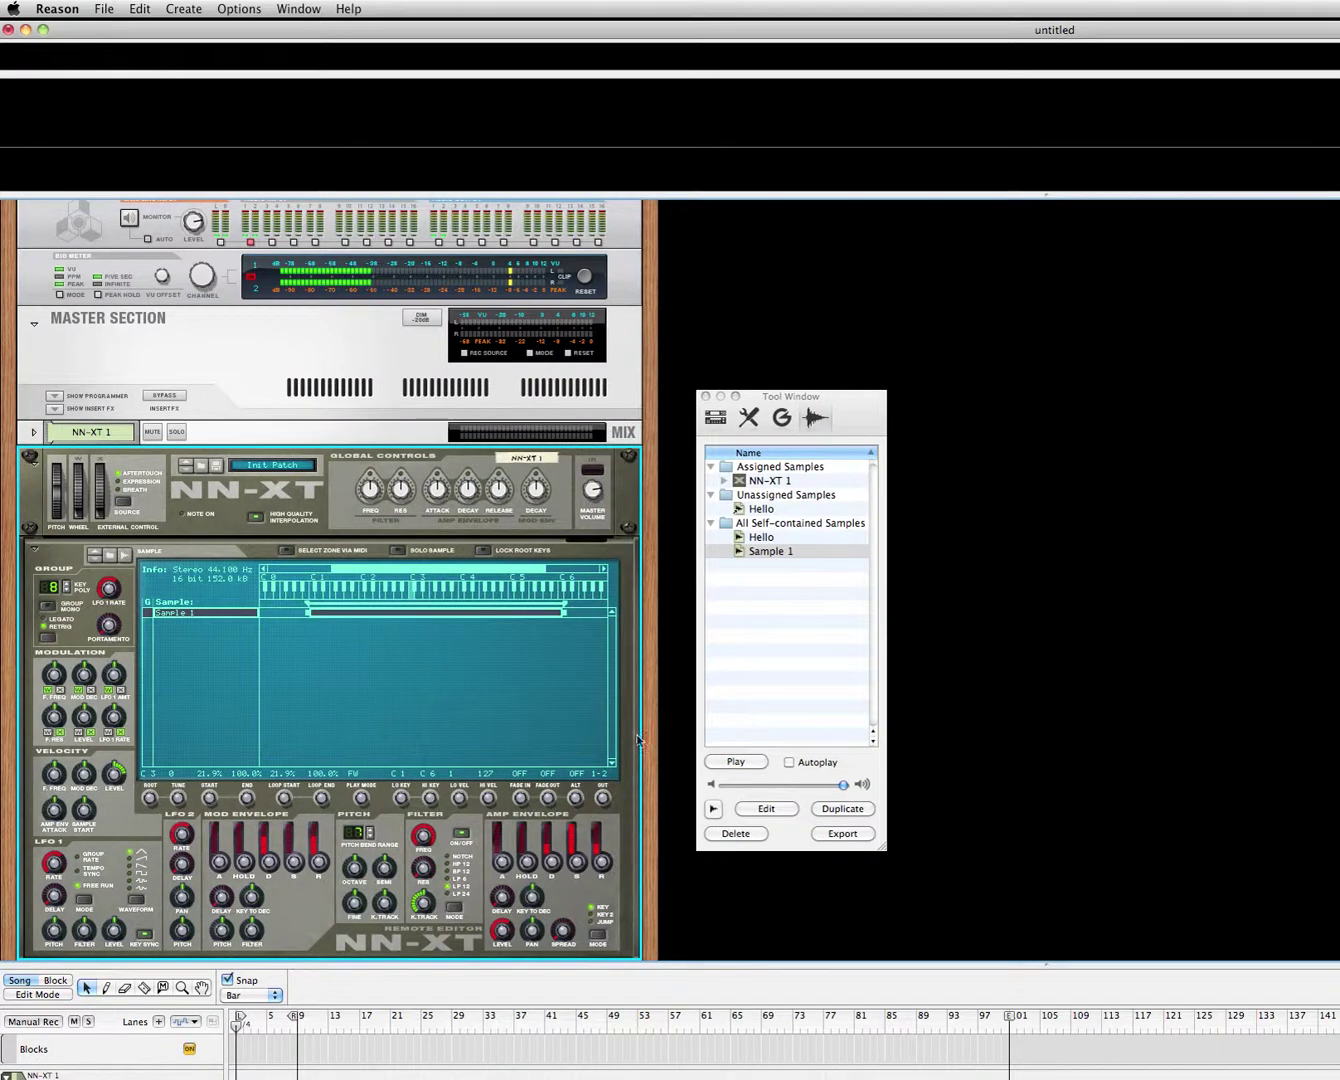
{"action": "left_click", "coordinate": [706, 396]}
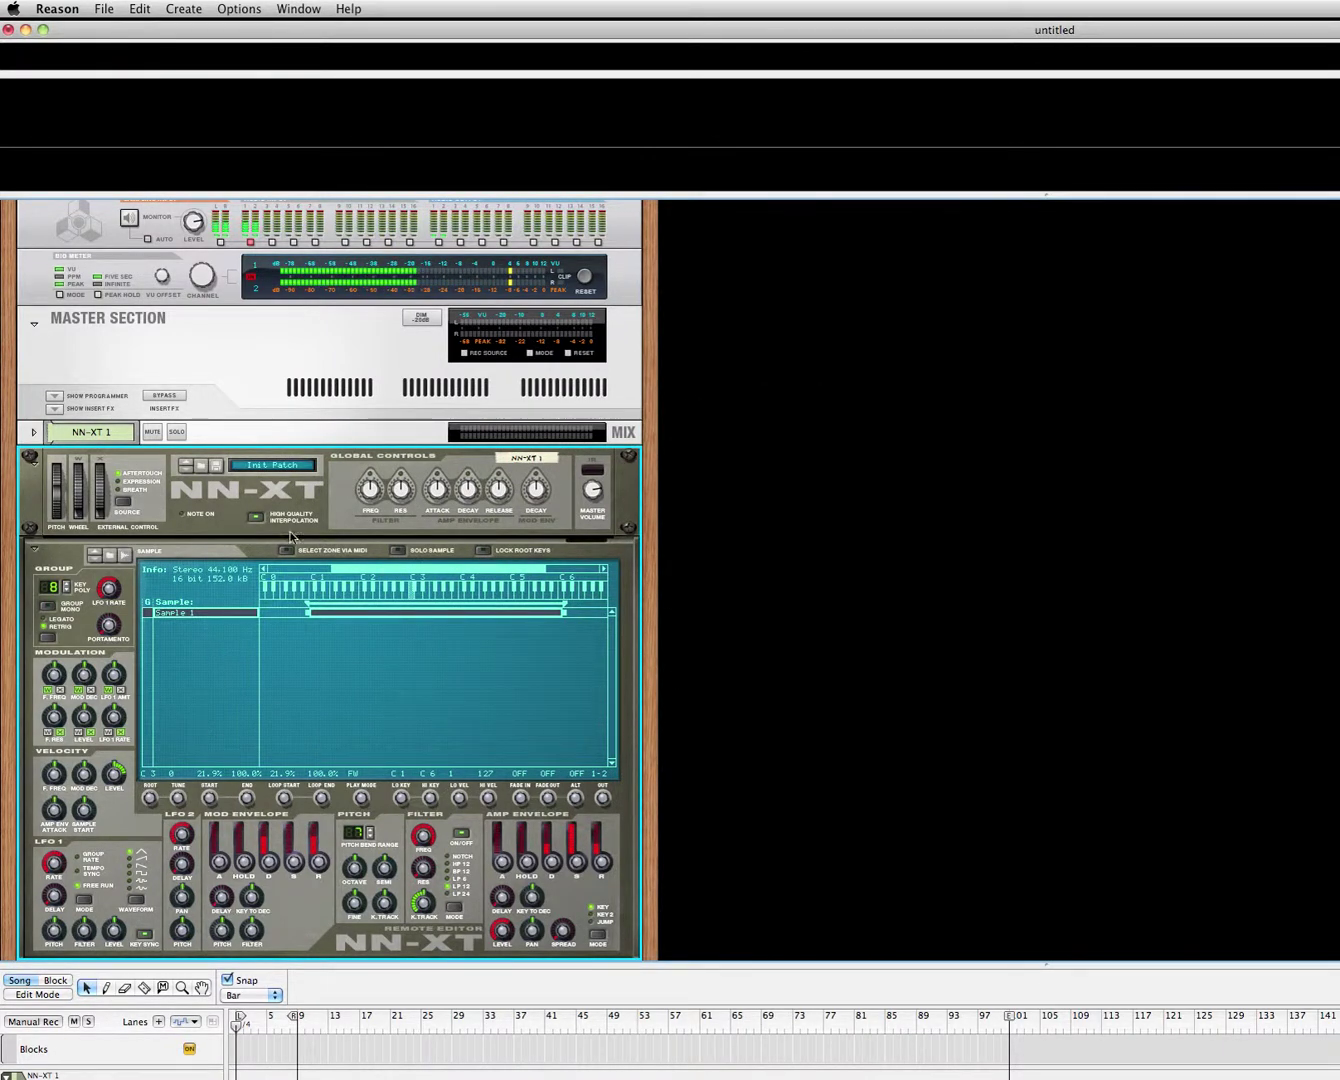
Step: Record a new sample directly into drum channel 1 of Redrum 1 and trigger the drum to hear it
{"action": "scroll", "coordinate": [350, 587], "scroll_direction": "down", "scroll_amount": 10}
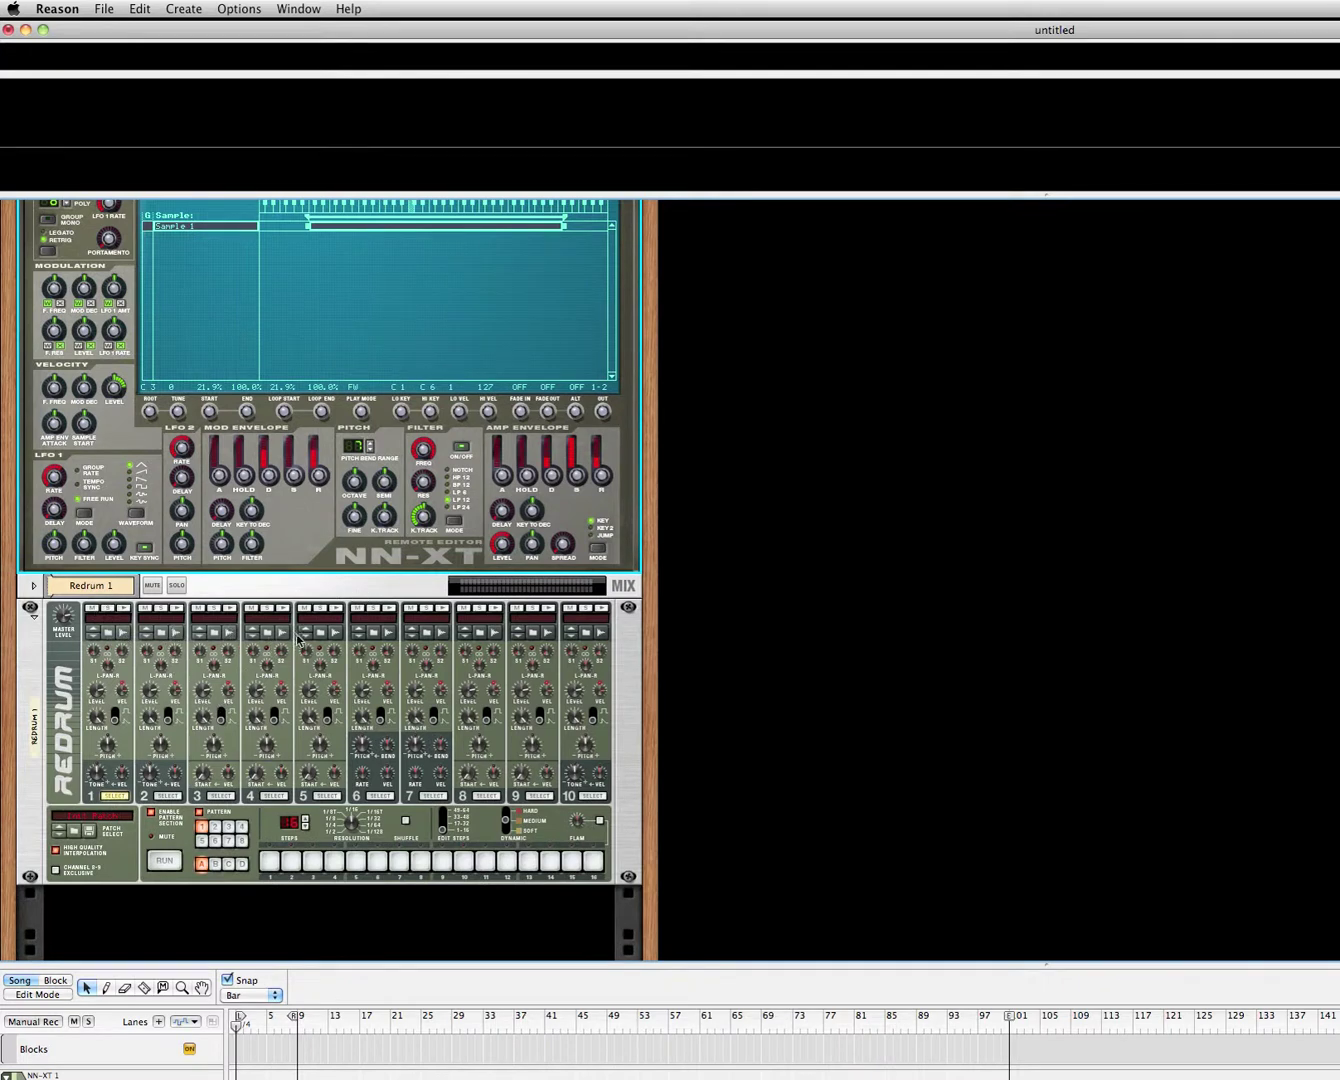
{"action": "left_click", "coordinate": [124, 634]}
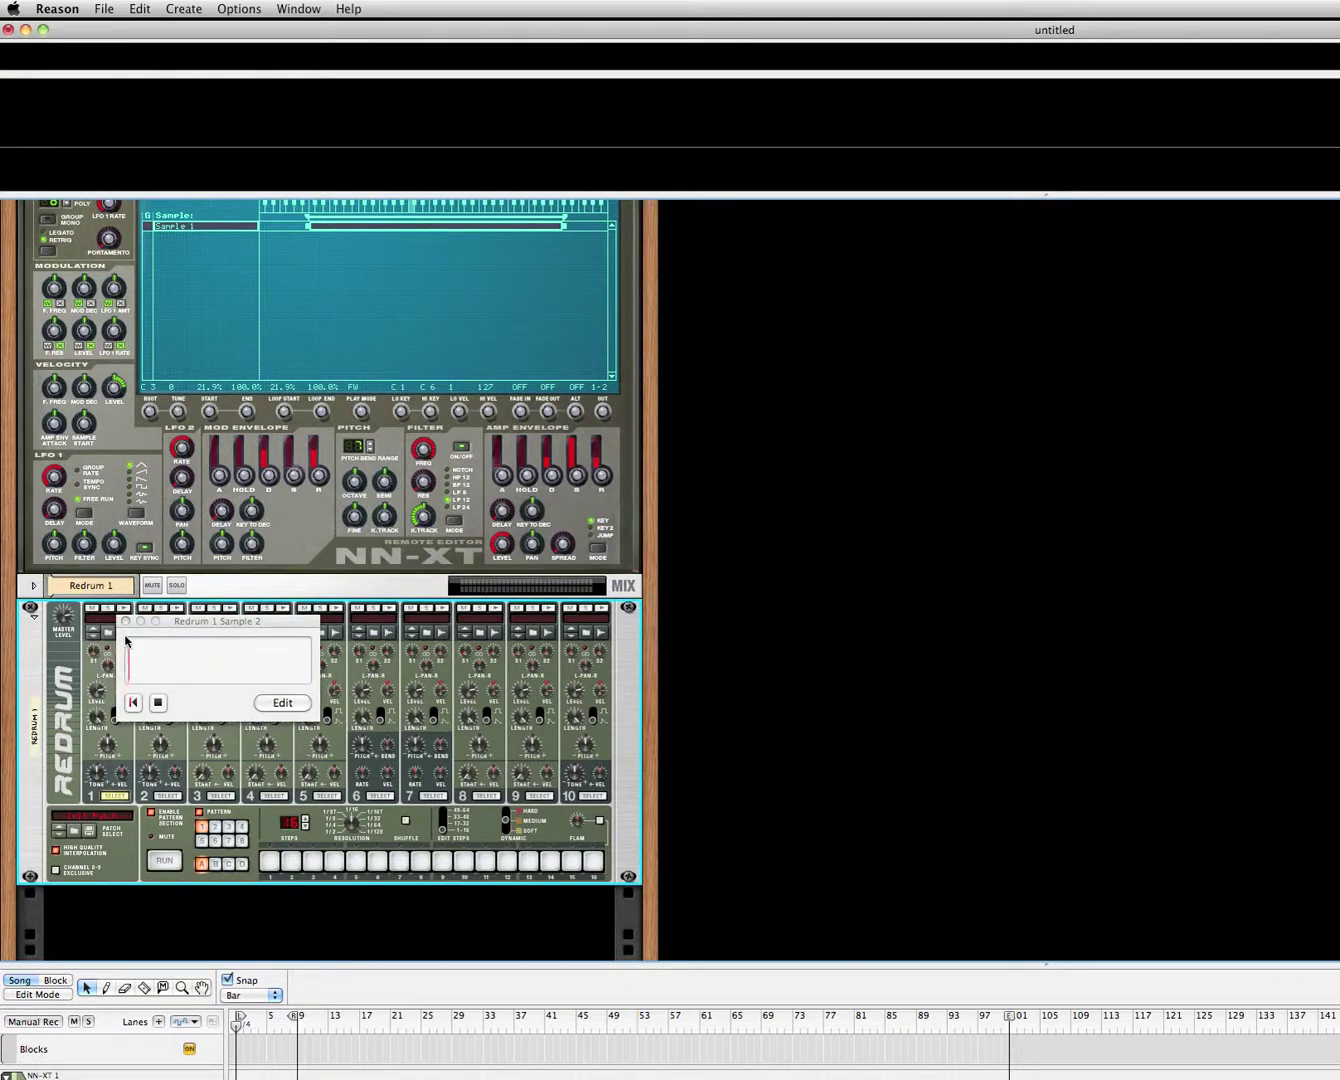
{"action": "left_click", "coordinate": [157, 703]}
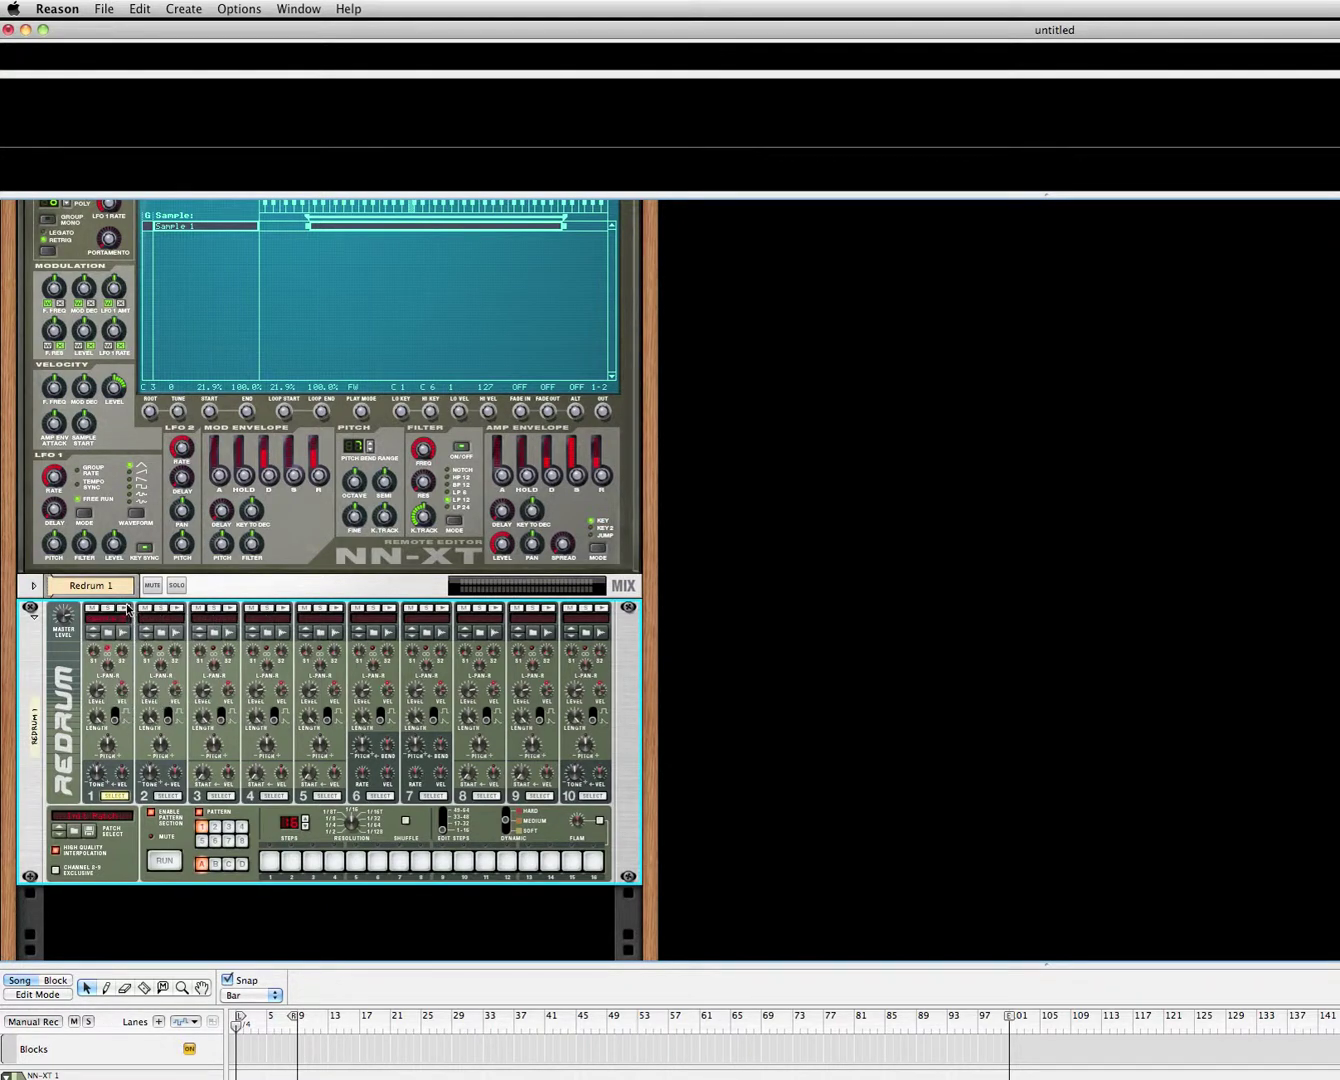
{"action": "left_click", "coordinate": [125, 610]}
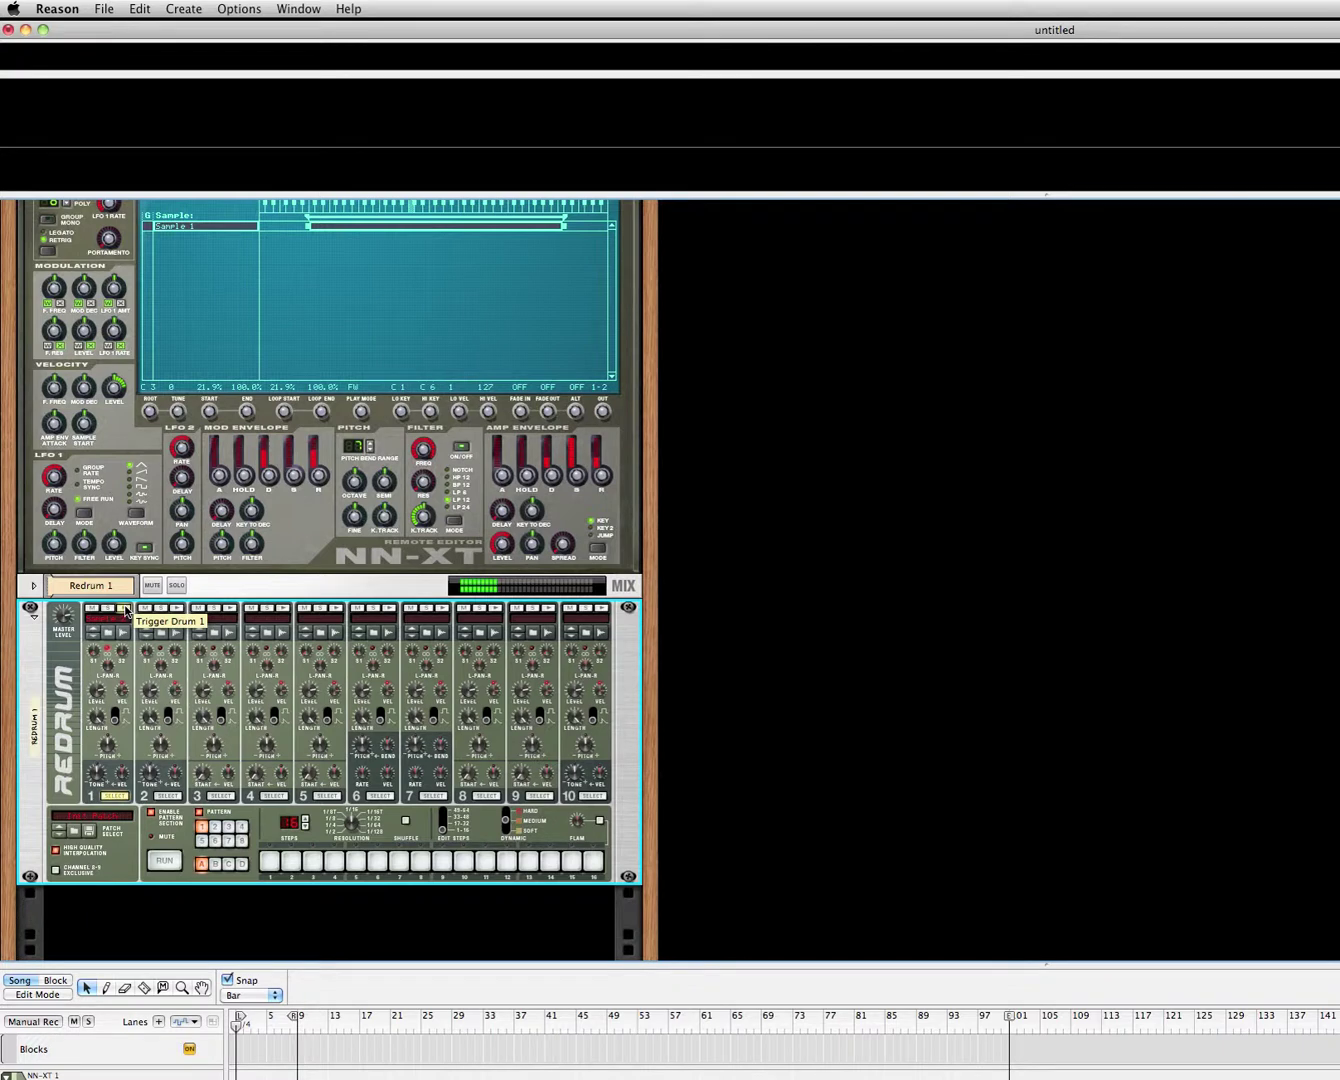
Step: Record another sample into Redrum's drum channel 2 and audition it
{"action": "left_click", "coordinate": [178, 636]}
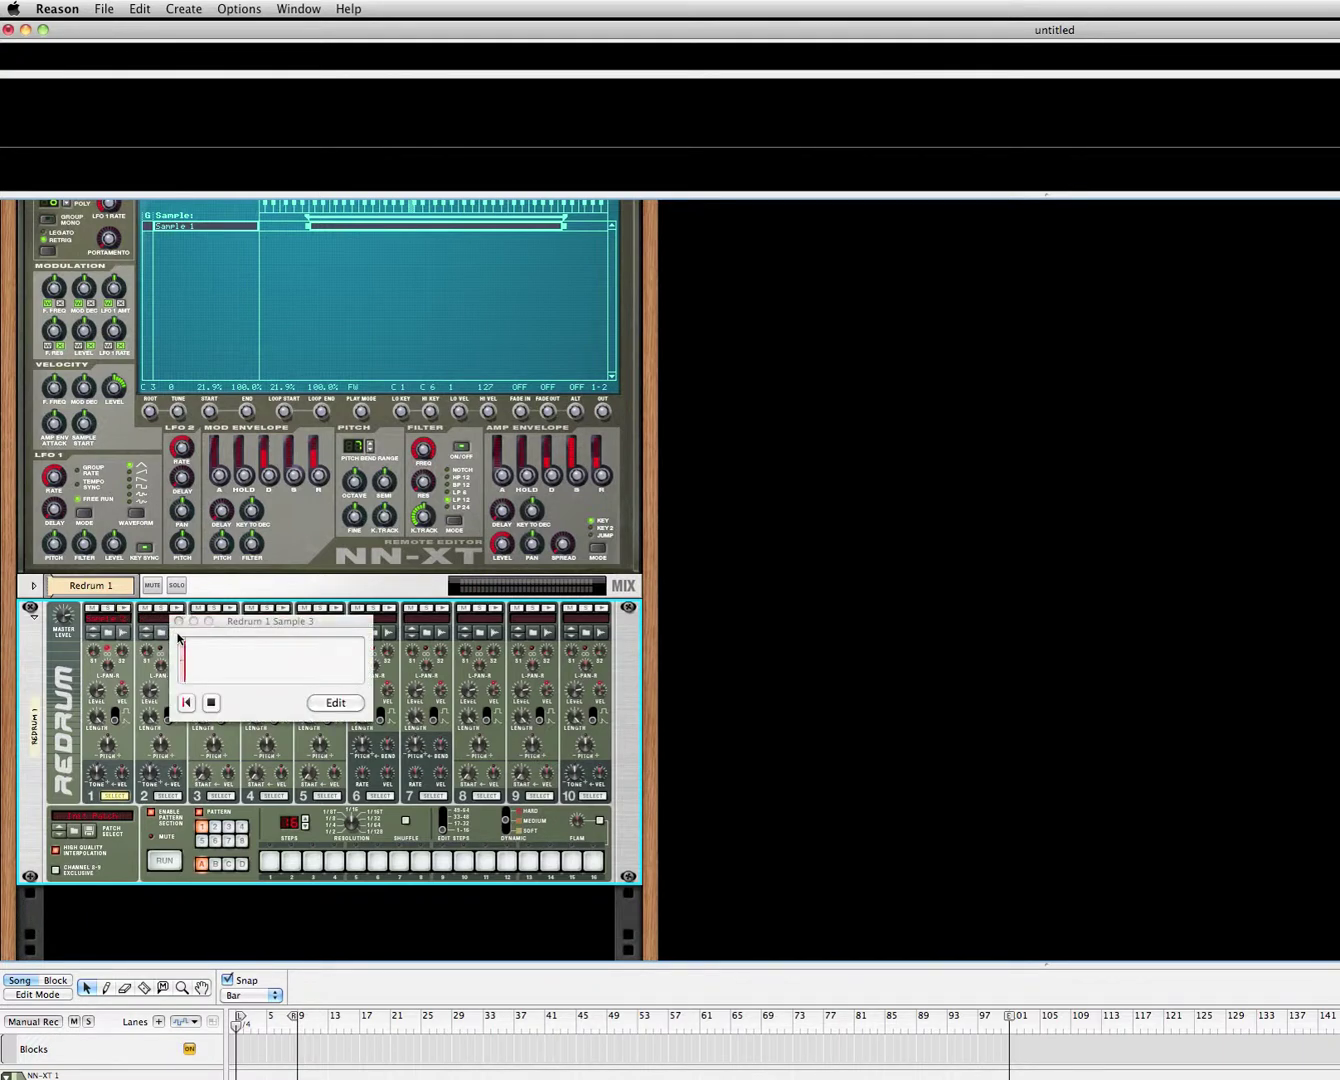
{"action": "left_click", "coordinate": [176, 641]}
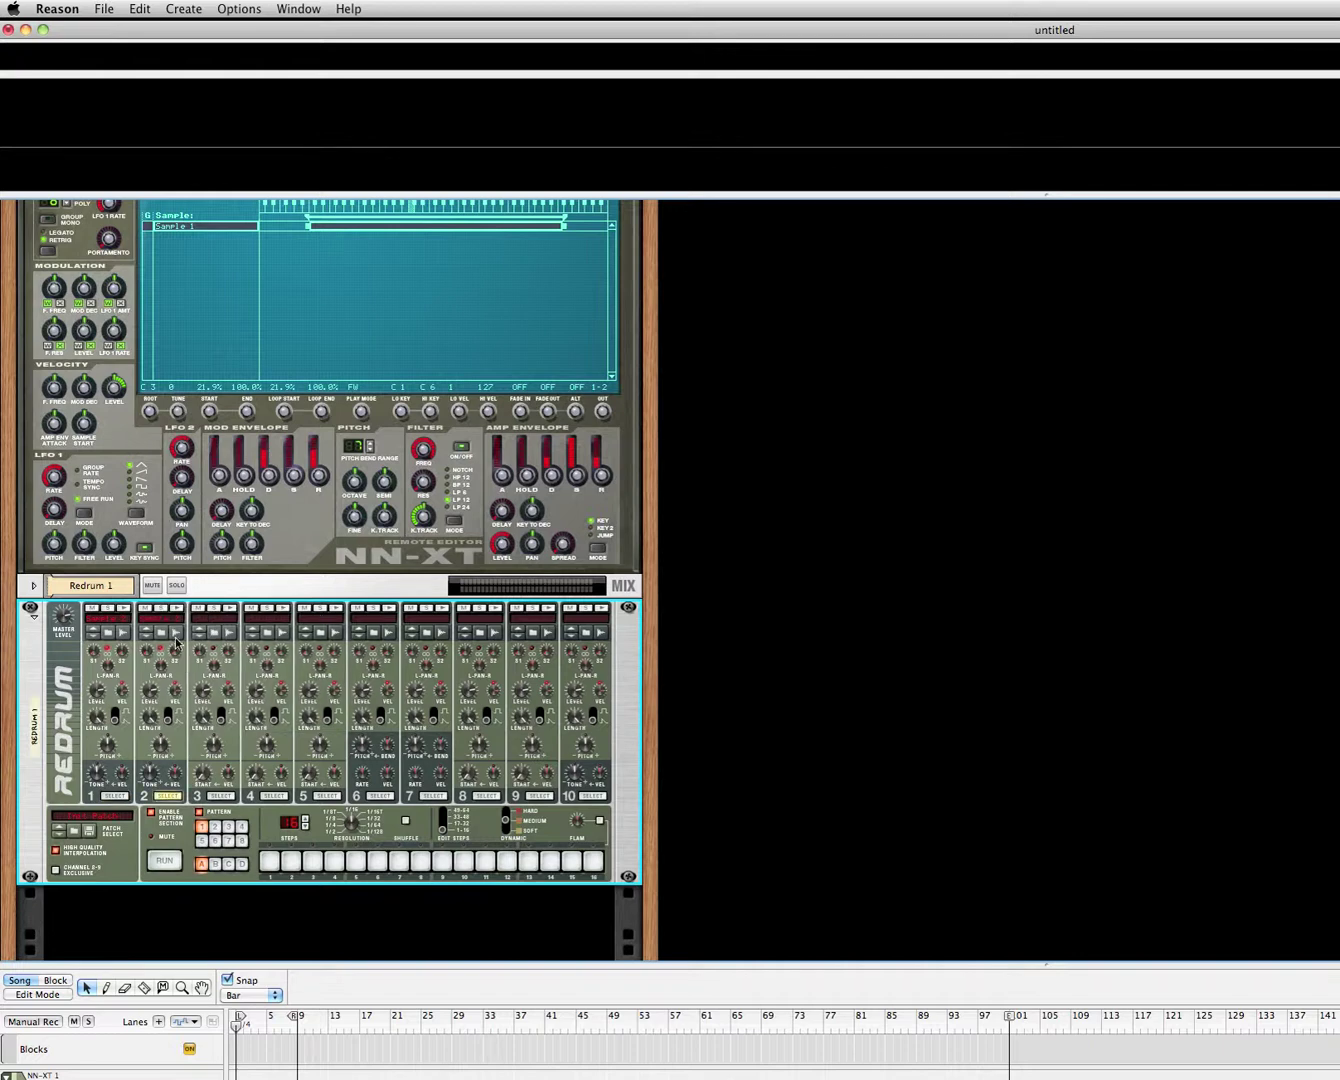
{"action": "left_click", "coordinate": [174, 615]}
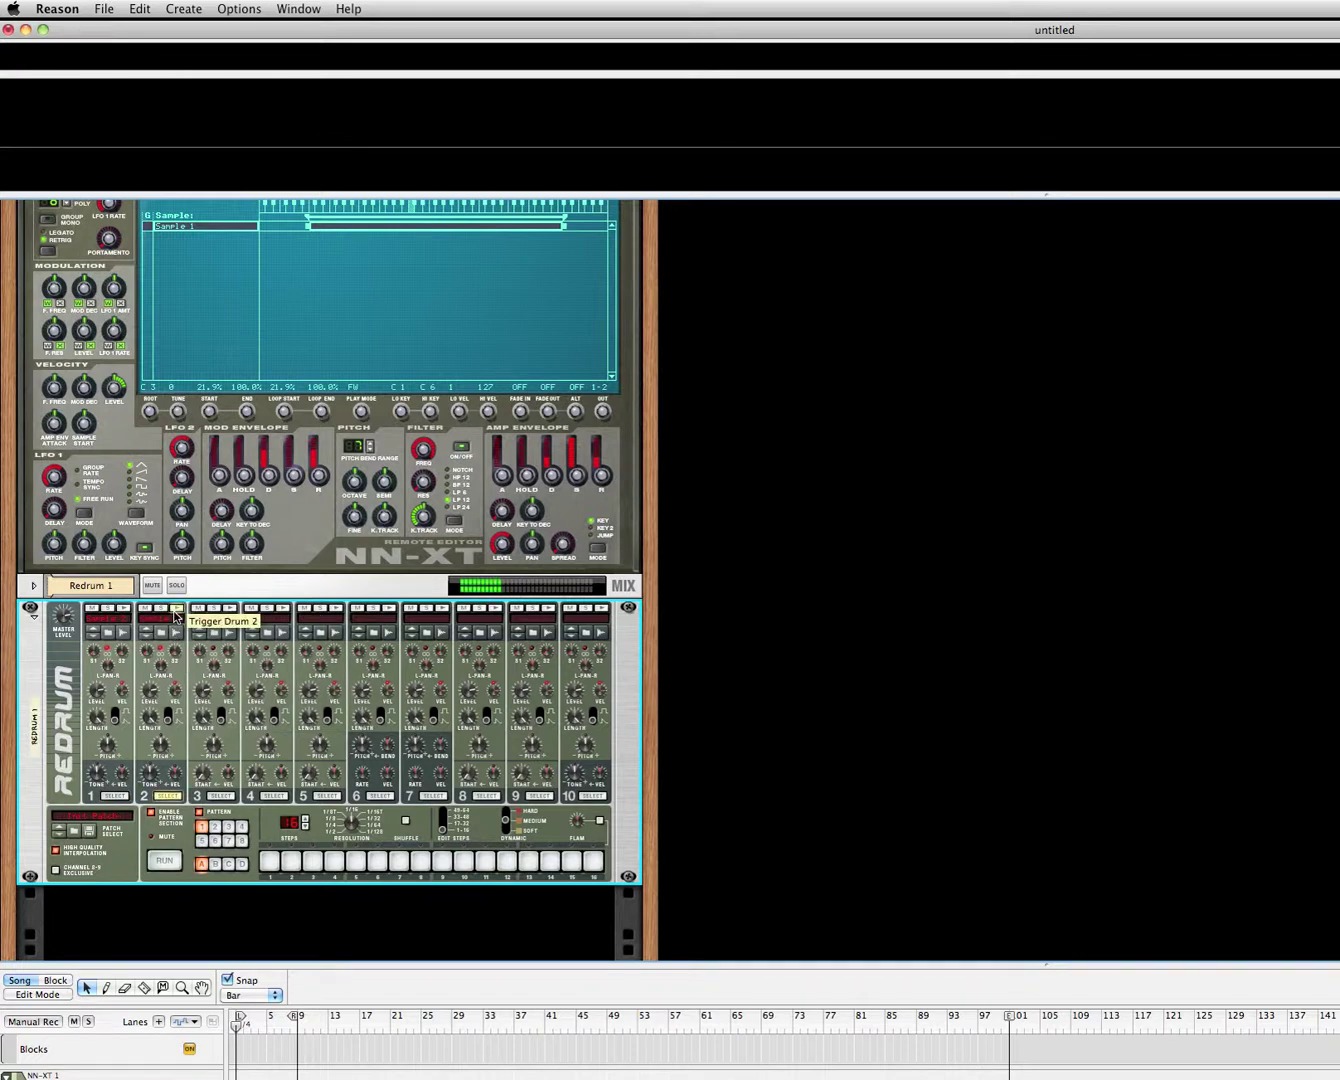
Step: Record a third sample into Redrum's drum channel 3 and trigger it several times
{"action": "left_click", "coordinate": [231, 638]}
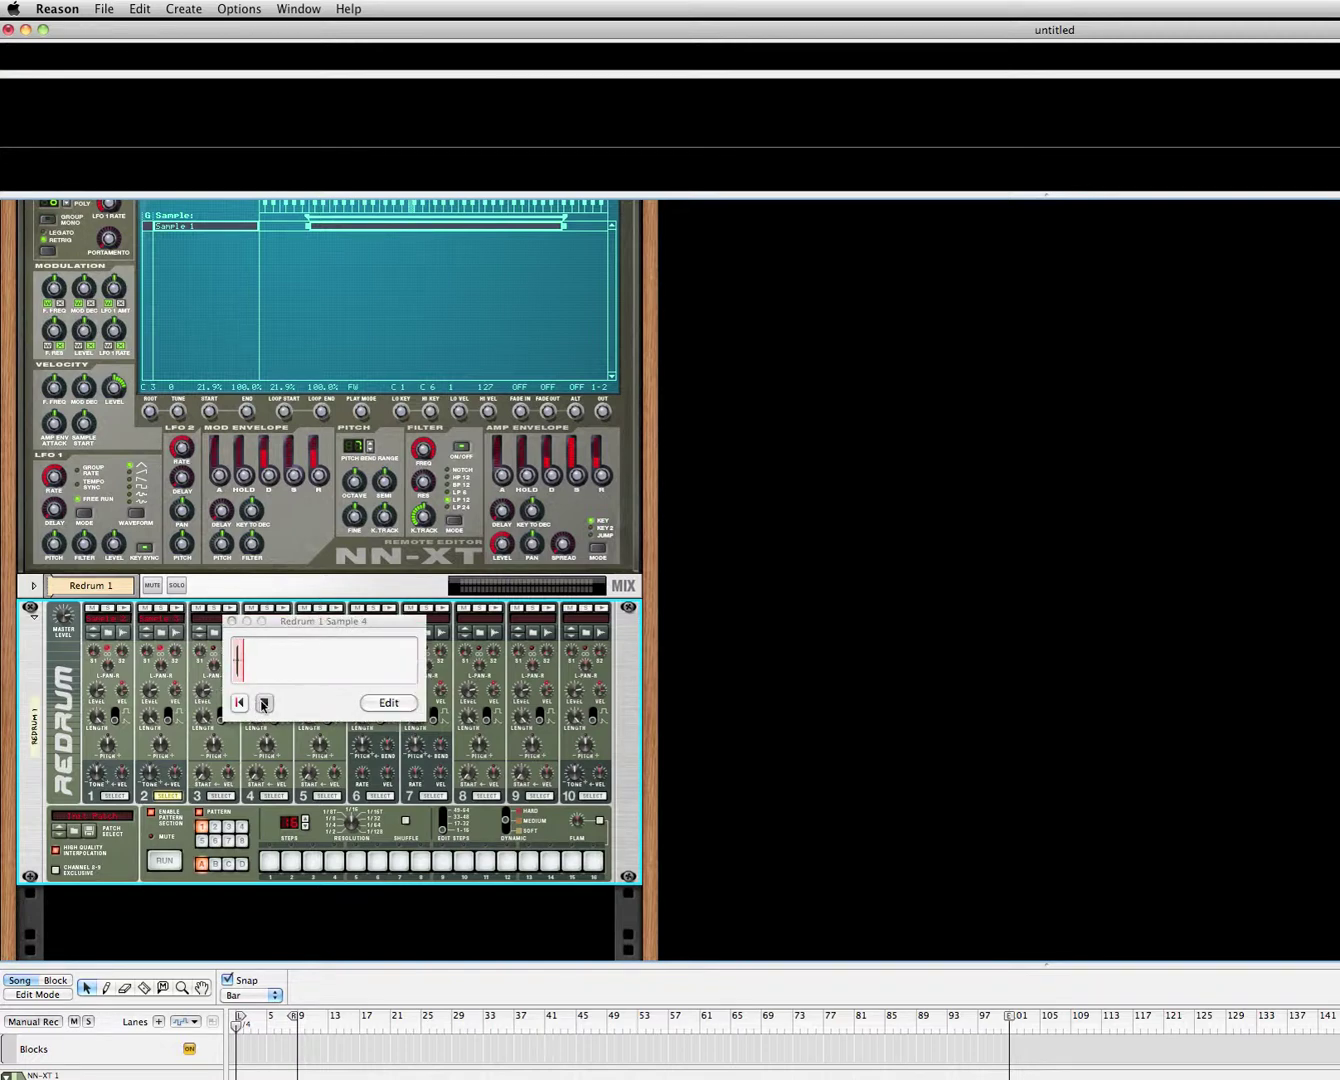
{"action": "left_click", "coordinate": [264, 703]}
{"action": "left_click", "coordinate": [231, 608]}
{"action": "left_click", "coordinate": [231, 607]}
{"action": "left_click", "coordinate": [232, 607]}
Step: Program drum 2 on steps 5 and 13 of the Redrum pattern and start the pattern running
{"action": "left_click", "coordinate": [167, 796]}
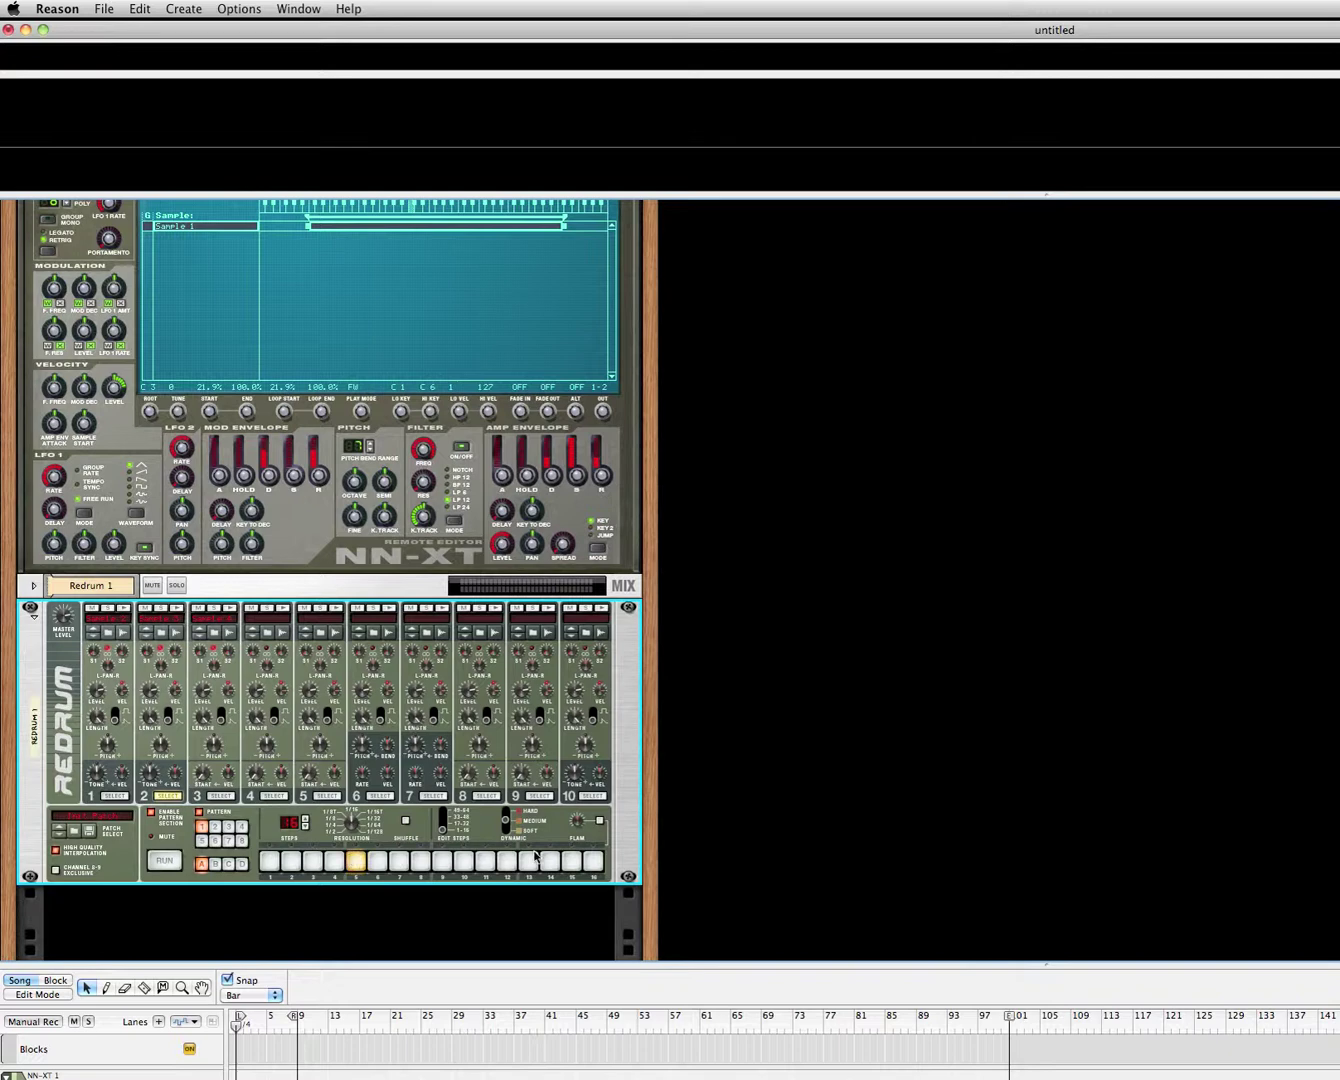
{"action": "left_click", "coordinate": [527, 862]}
{"action": "left_click", "coordinate": [161, 861]}
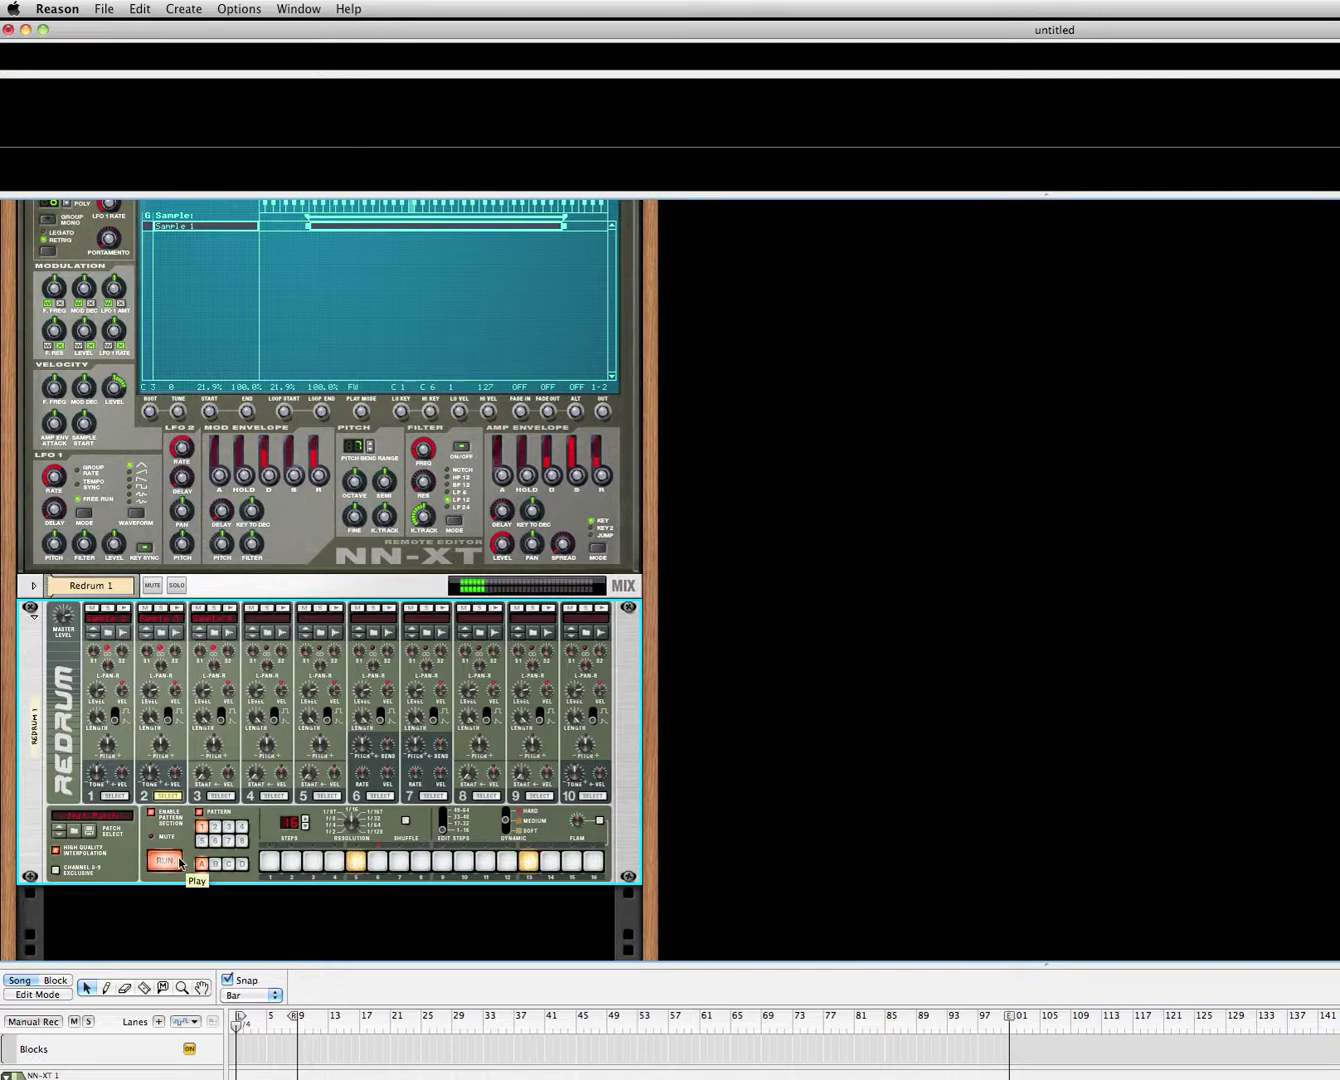
Step: Program drum 3 on every odd step from 1 to 15 while the pattern plays
{"action": "left_click", "coordinate": [221, 795]}
{"action": "left_click", "coordinate": [269, 861]}
{"action": "left_click", "coordinate": [312, 862]}
{"action": "left_click", "coordinate": [355, 861]}
{"action": "left_click", "coordinate": [398, 862]}
{"action": "left_click", "coordinate": [441, 861]}
{"action": "left_click", "coordinate": [485, 862]}
{"action": "left_click", "coordinate": [527, 861]}
{"action": "left_click", "coordinate": [570, 862]}
Step: Program drum 1 on steps 1, 4, 7, 11 and 15, and stop the Redrum pattern
{"action": "left_click", "coordinate": [114, 796]}
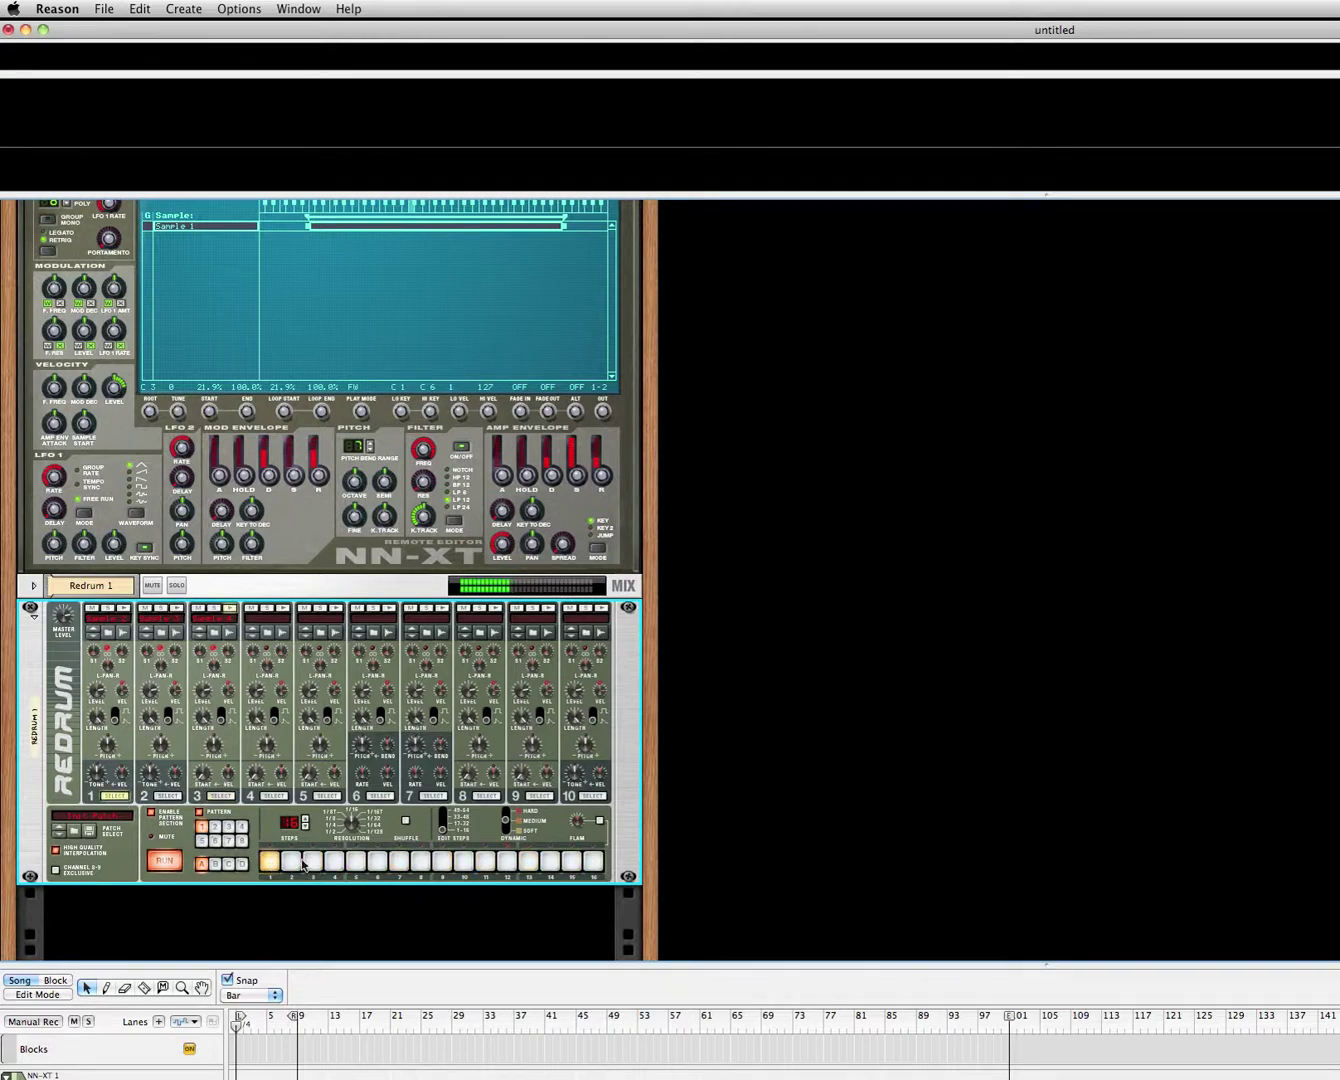
{"action": "left_click", "coordinate": [330, 862]}
{"action": "left_click", "coordinate": [397, 862]}
{"action": "left_click", "coordinate": [484, 861]}
{"action": "left_click", "coordinate": [570, 861]}
{"action": "left_click", "coordinate": [148, 859]}
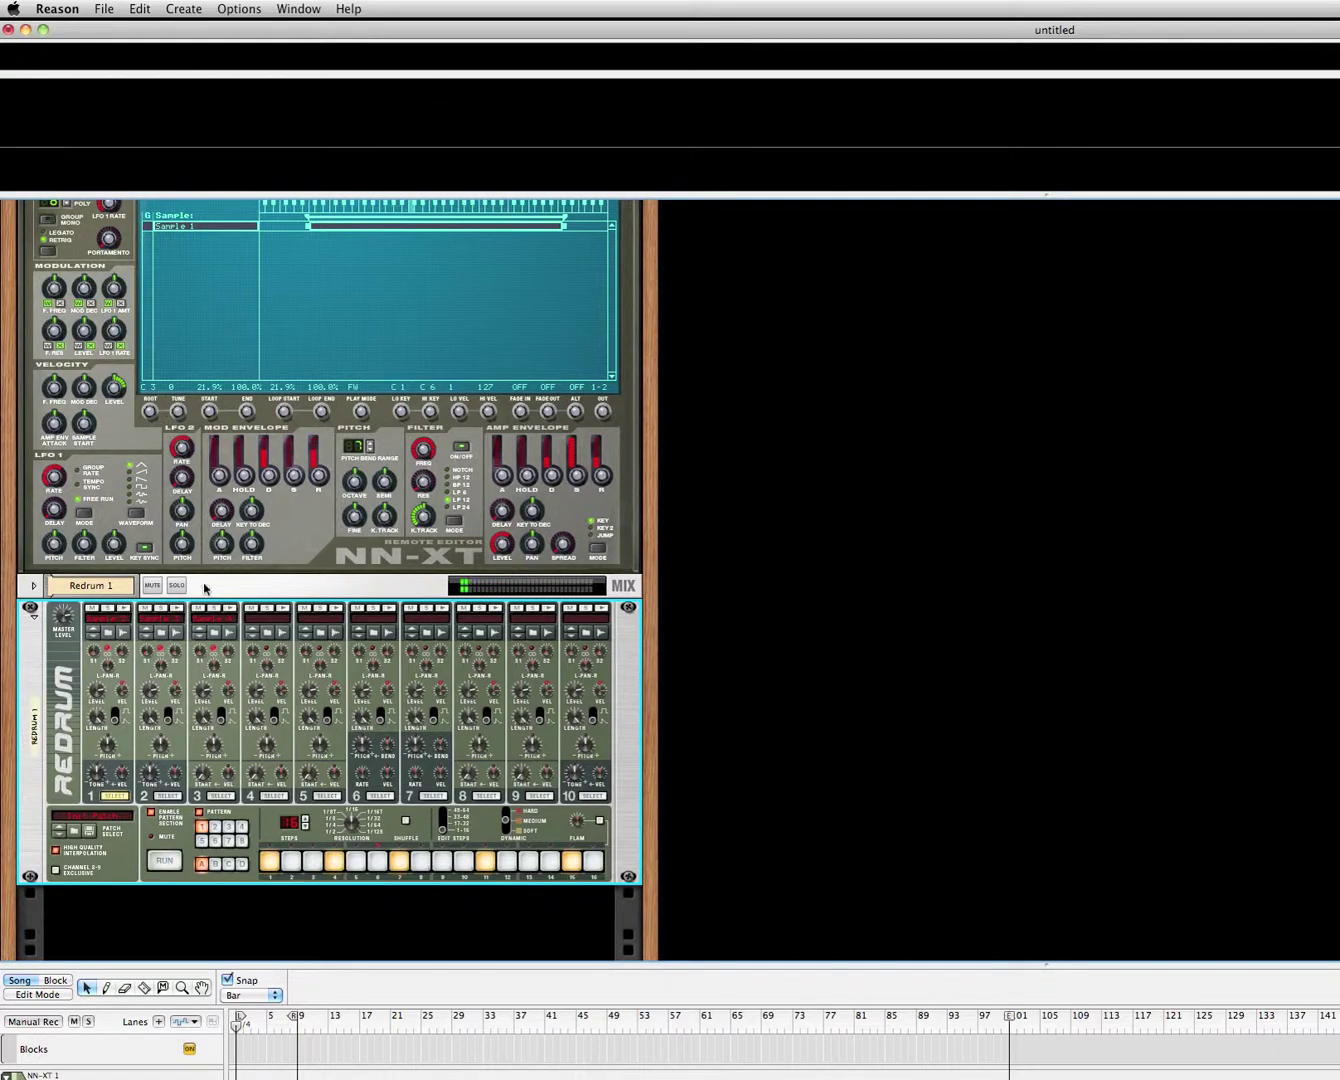
{"action": "scroll", "coordinate": [205, 600], "scroll_direction": "up", "scroll_amount": 5}
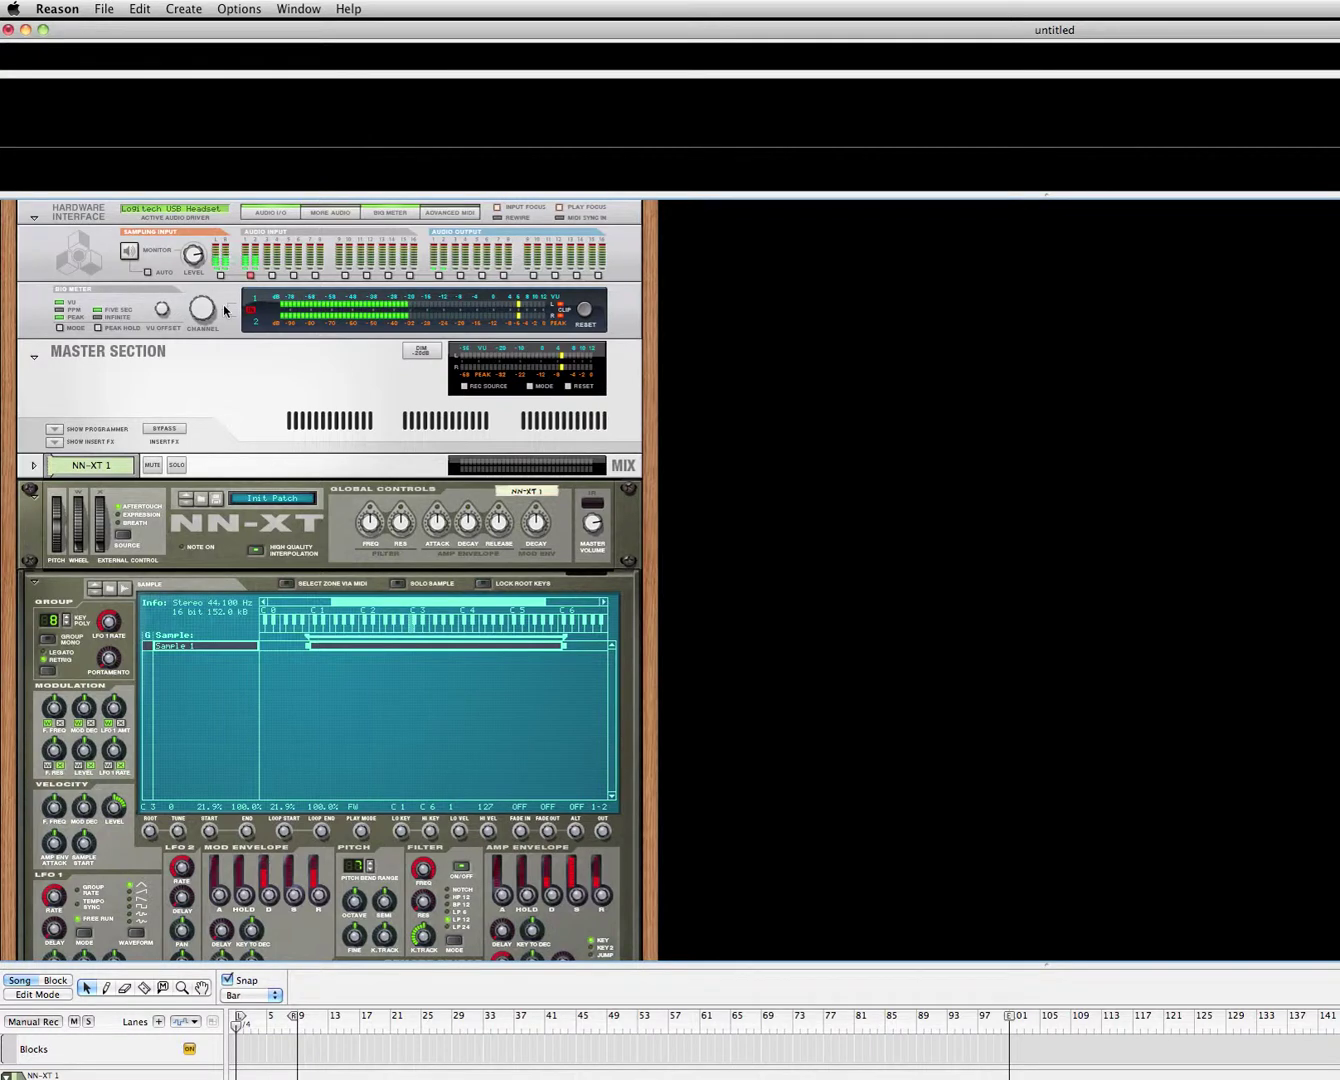